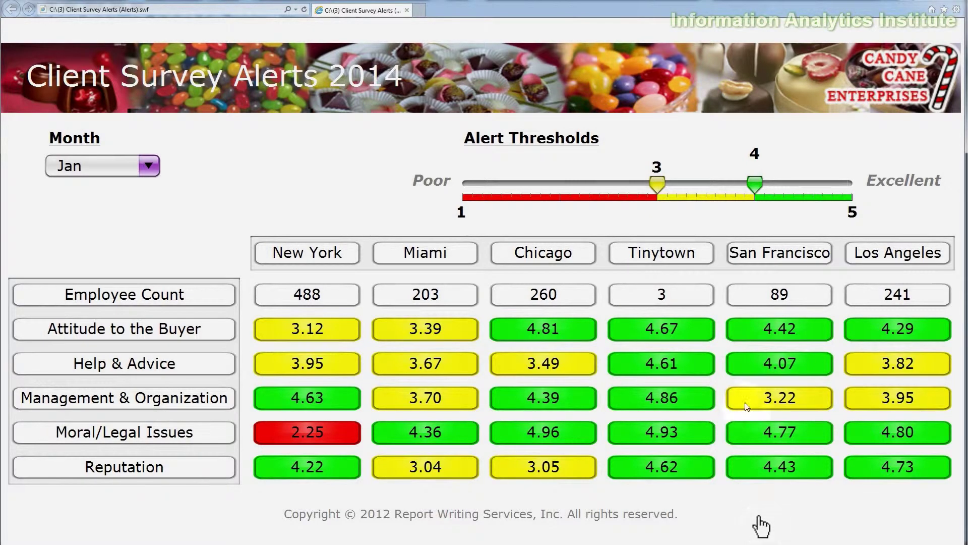
- Raise the lower Alert Thresholds slider value in the preview from 3 to 3.5
{"action": "left_click_drag", "start_coordinate": [657, 184], "coordinate": [636, 185]}
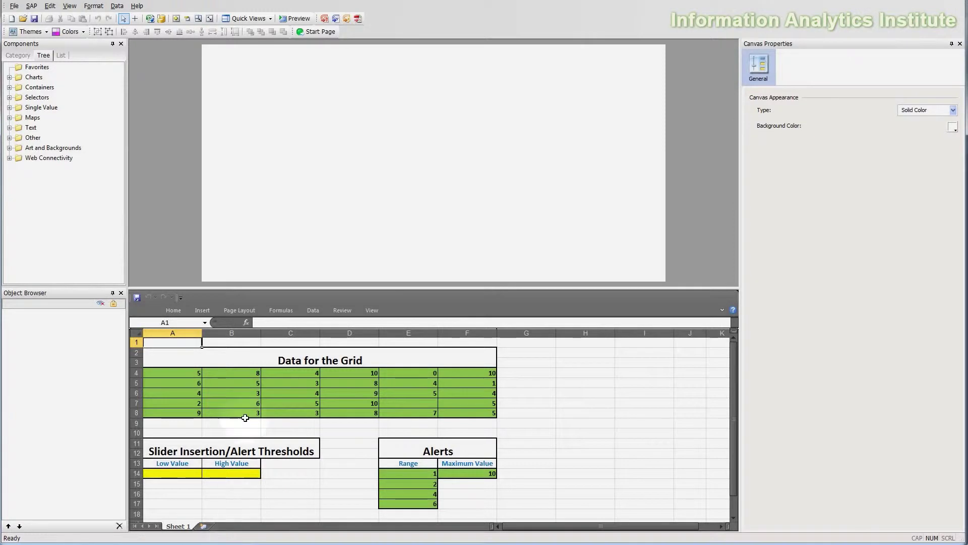
{"action": "left_click", "coordinate": [263, 250]}
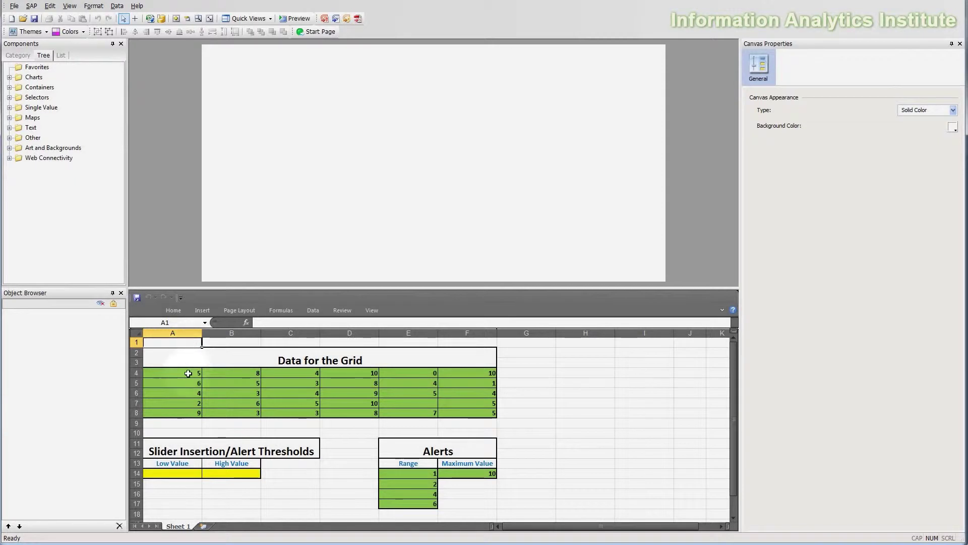
{"action": "left_click_drag", "start_coordinate": [197, 353], "coordinate": [471, 503]}
{"action": "left_click", "coordinate": [471, 503]}
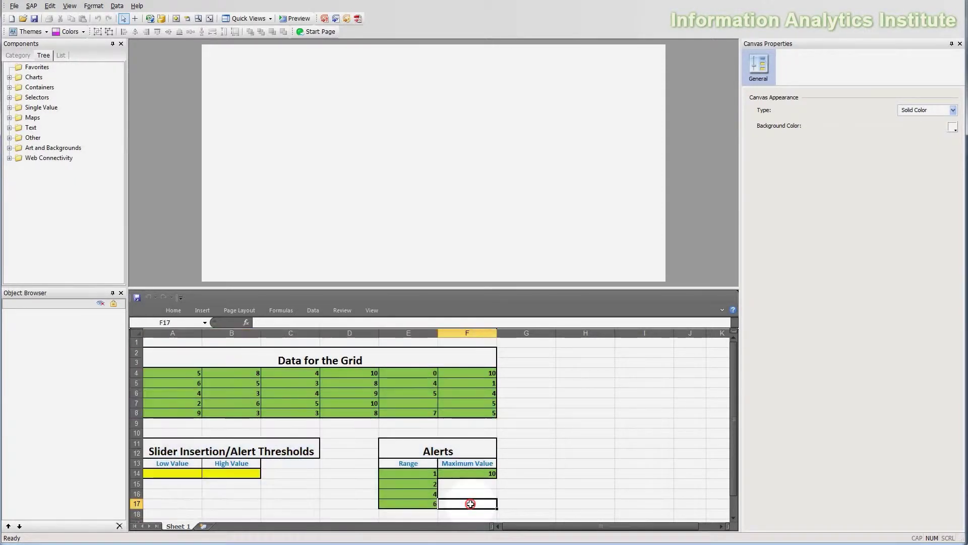
{"action": "key", "text": "ctrl+Home"}
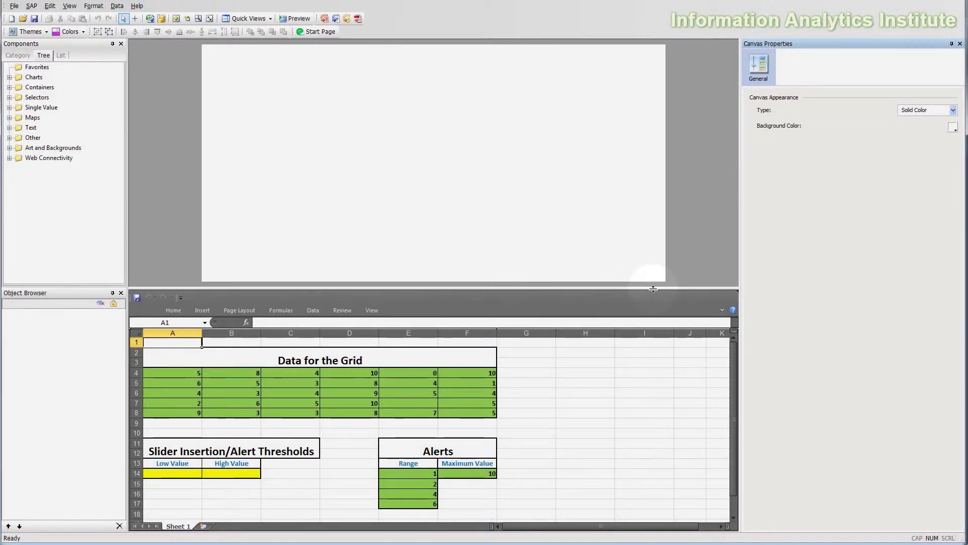
- Add a Grid component from the Other folder near the top of the canvas
{"action": "left_click", "coordinate": [10, 97]}
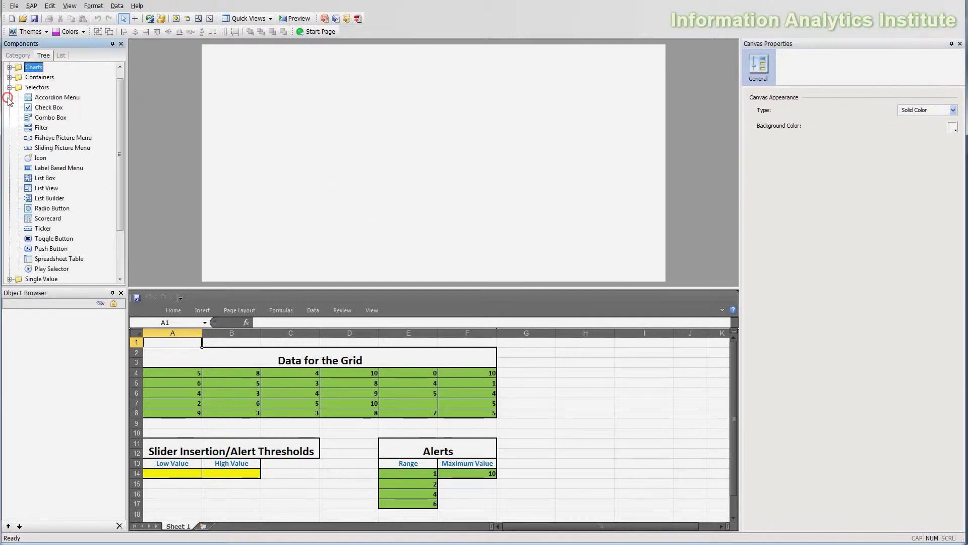
{"action": "left_click", "coordinate": [10, 96]}
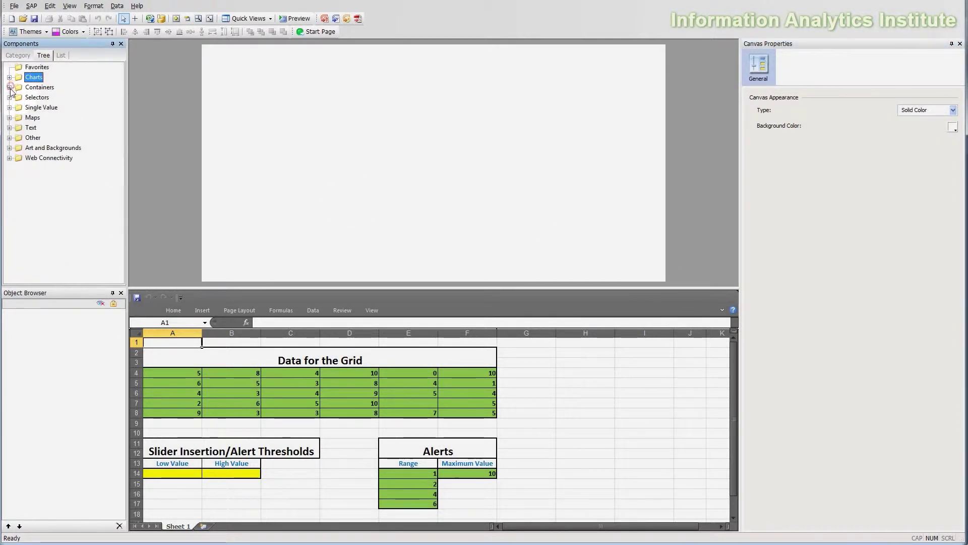
{"action": "left_click", "coordinate": [9, 138]}
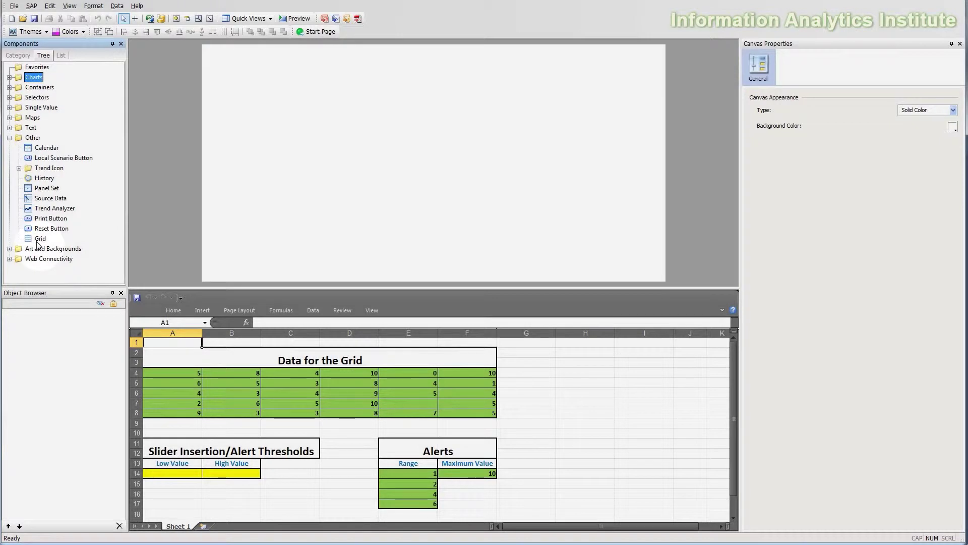
{"action": "left_click_drag", "start_coordinate": [37, 241], "coordinate": [278, 68]}
{"action": "left_click_drag", "start_coordinate": [389, 103], "coordinate": [482, 82]}
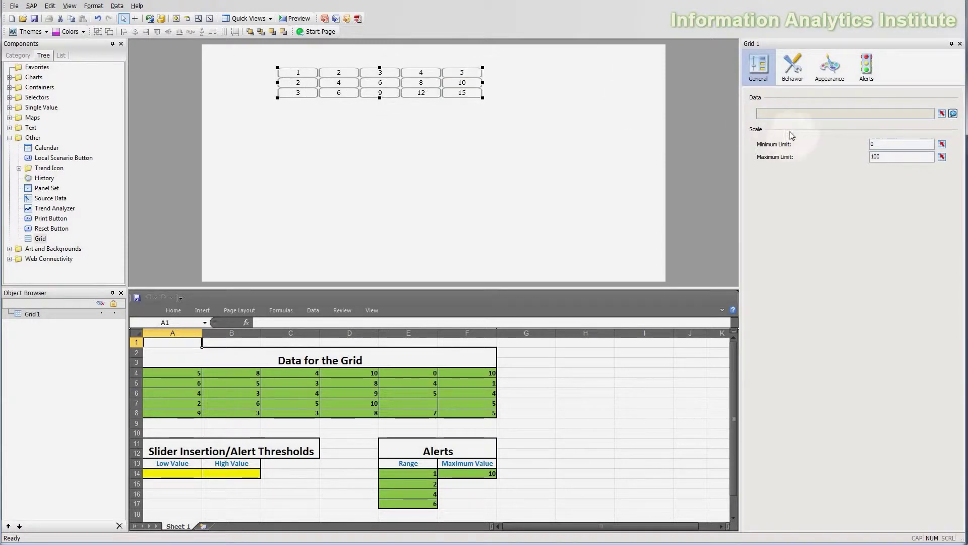
- Bind Grid 1's data to Sheet 1!$A$4:$F$8 so it shows the spreadsheet values
{"action": "left_click", "coordinate": [942, 114]}
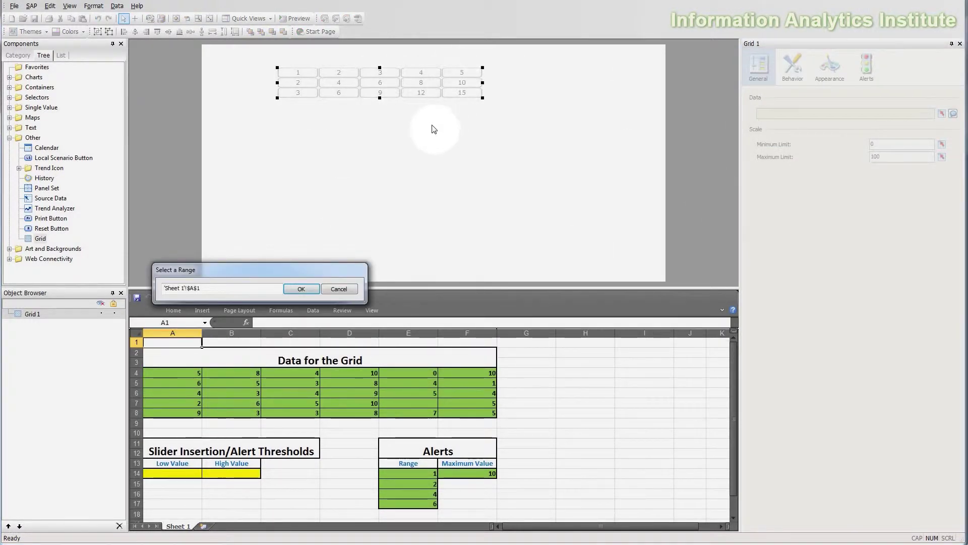
{"action": "left_click_drag", "start_coordinate": [186, 372], "coordinate": [461, 416]}
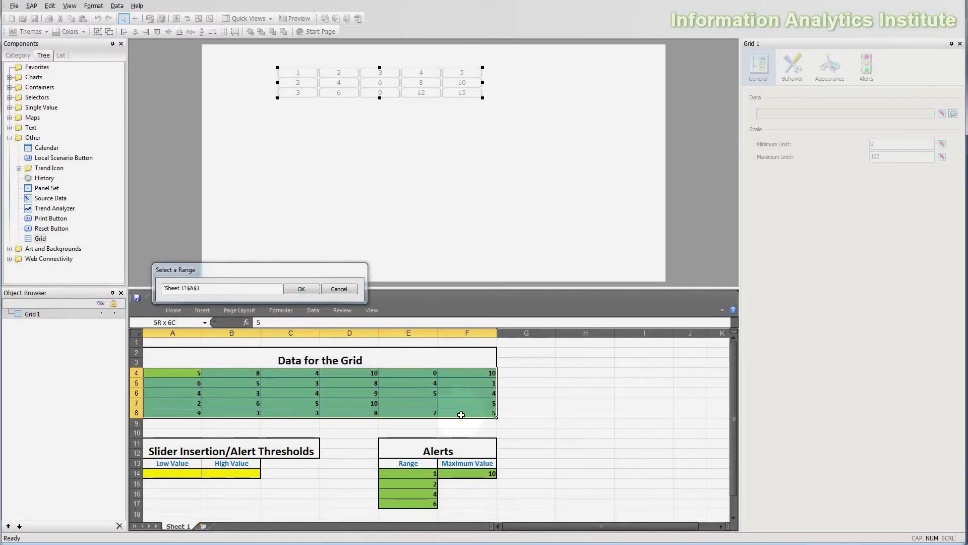
{"action": "left_click", "coordinate": [302, 288]}
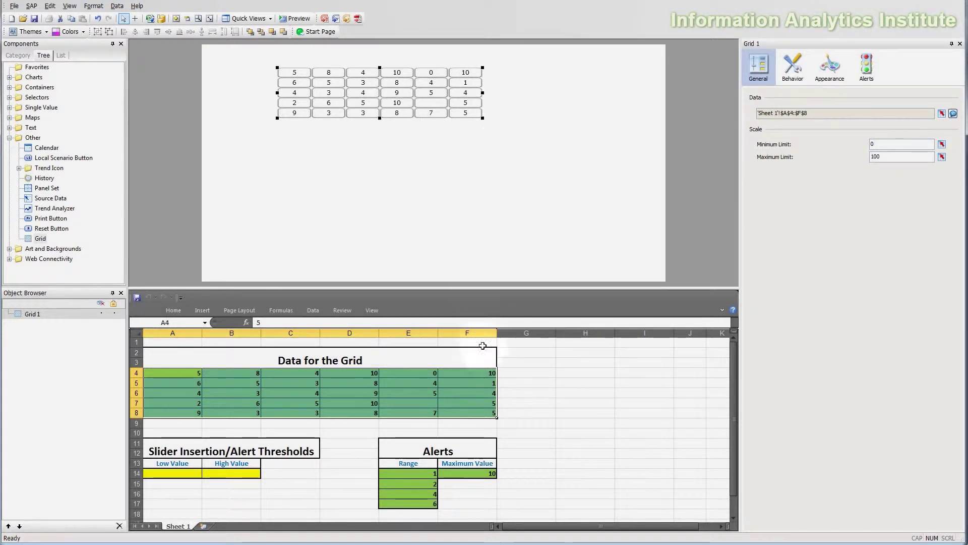
{"action": "left_click", "coordinate": [505, 384]}
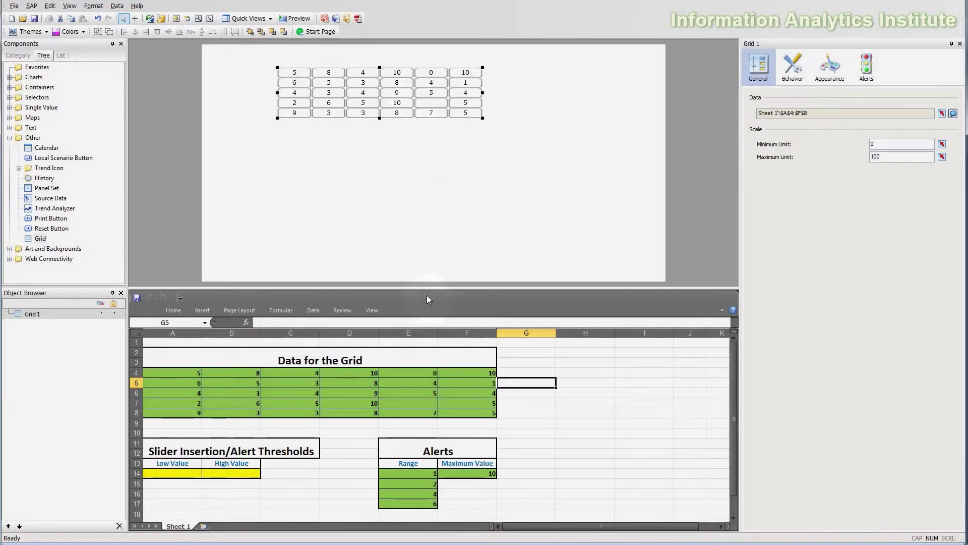
{"action": "left_click_drag", "start_coordinate": [194, 373], "coordinate": [464, 409]}
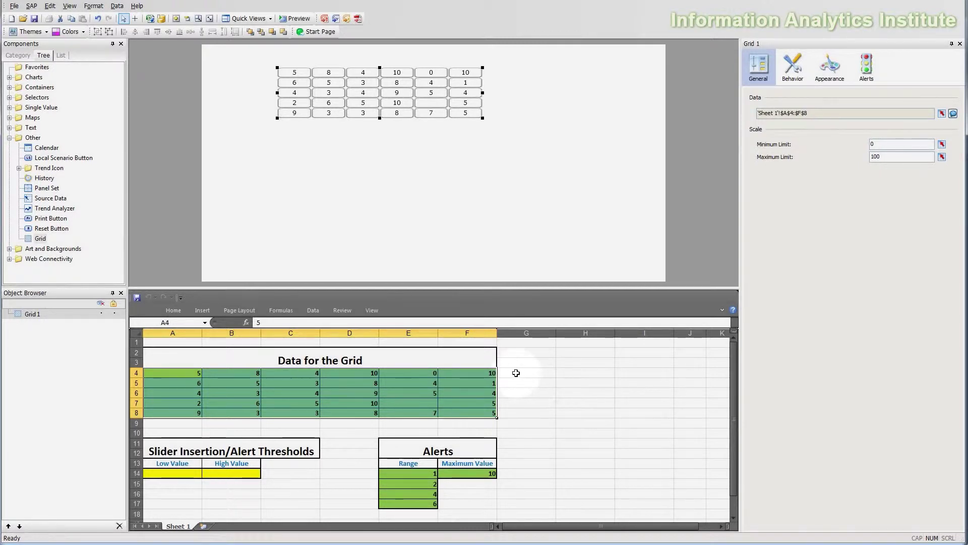
{"action": "left_click", "coordinate": [516, 372]}
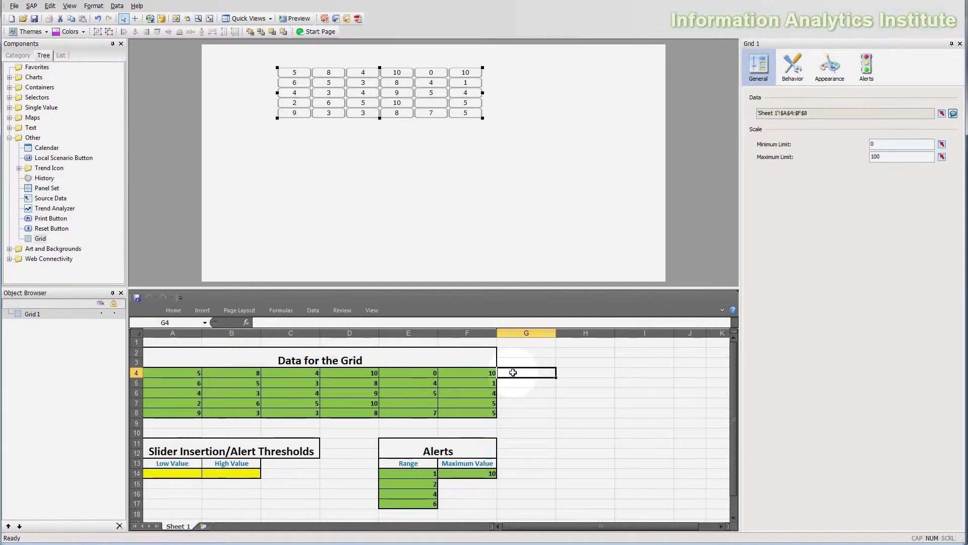
- Reselect Grid 1 and show its Alerts properties with default thresholds 30 and 70
{"action": "left_click", "coordinate": [610, 146]}
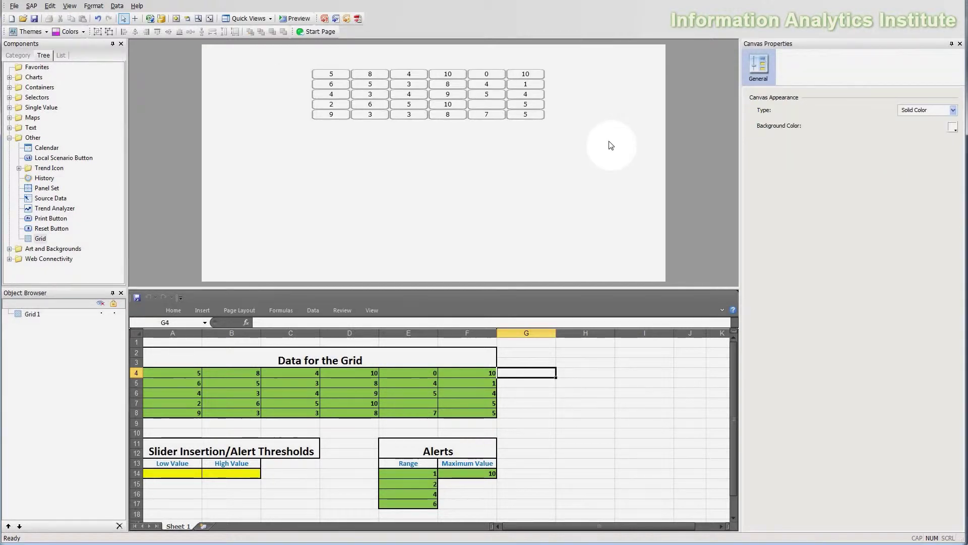
{"action": "left_click", "coordinate": [497, 101]}
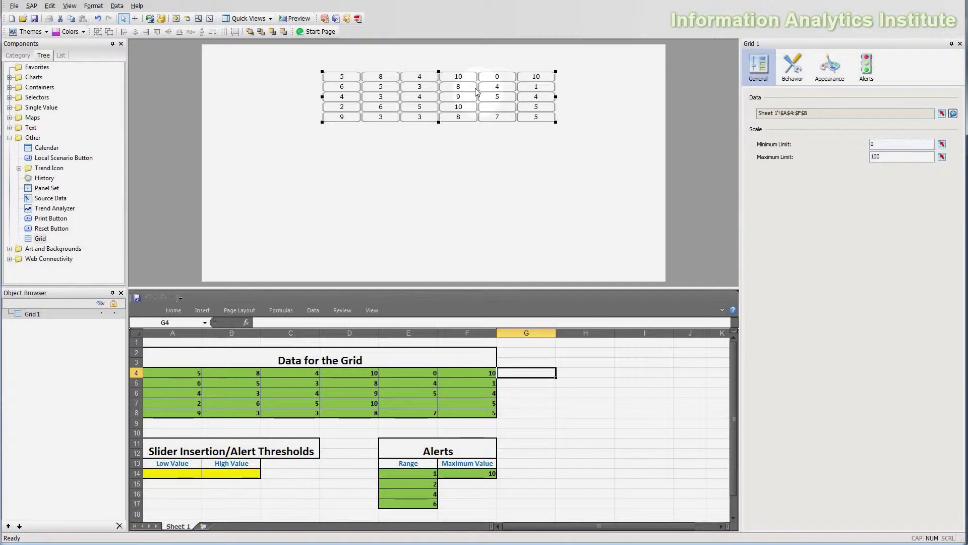
{"action": "left_click", "coordinate": [858, 67]}
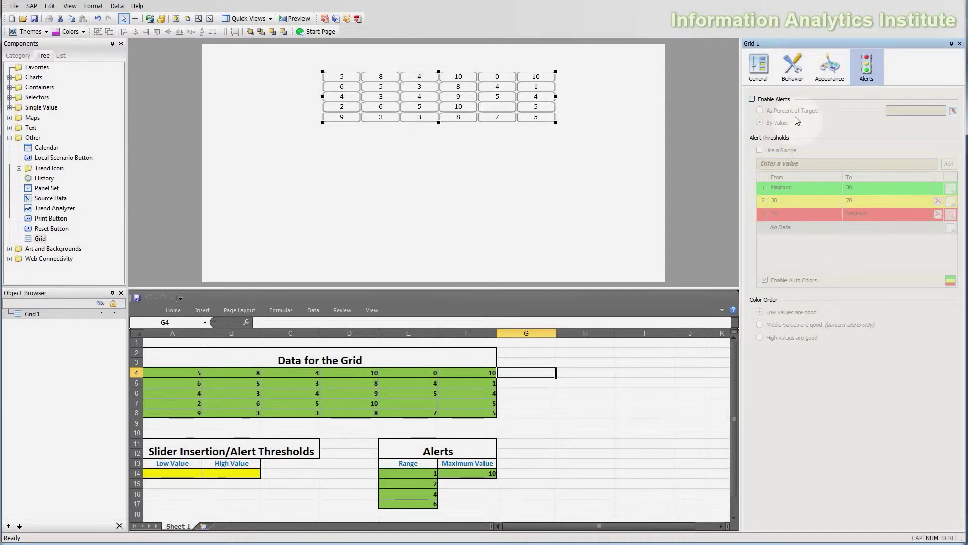
- Enable alerts on Grid 1, keeping By Value and Low values are good
{"action": "left_click", "coordinate": [752, 98]}
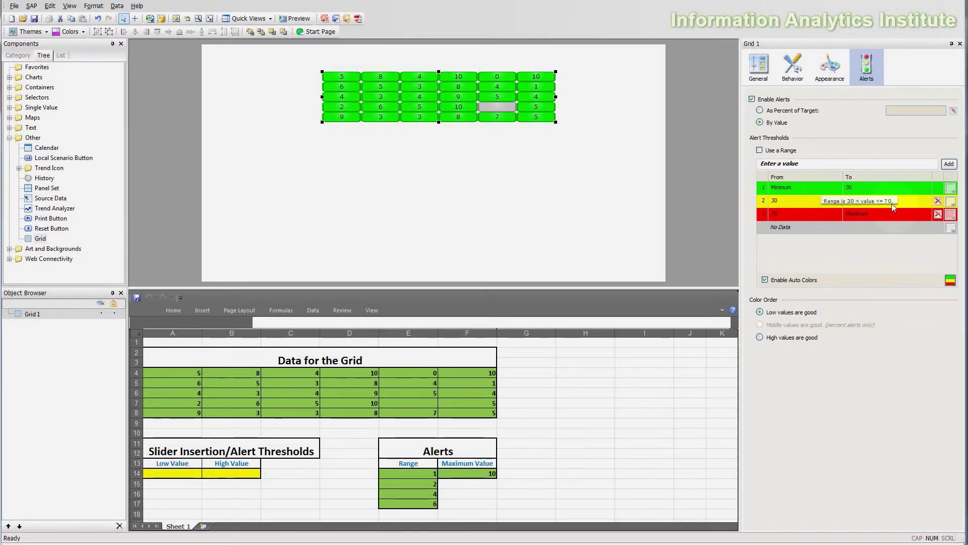
- Start rewriting threshold row 1's To limit from 30 to 7
{"action": "left_click", "coordinate": [870, 230]}
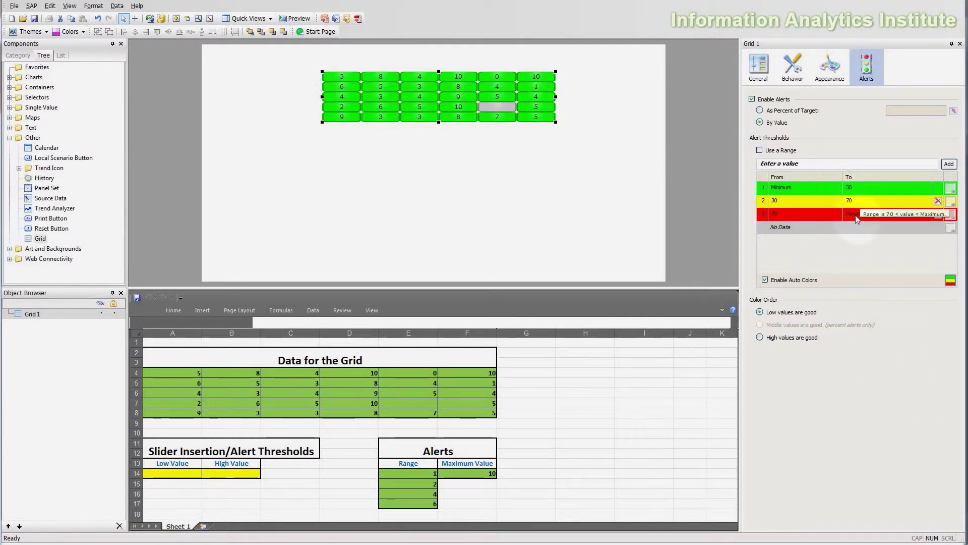
{"action": "left_click", "coordinate": [862, 189]}
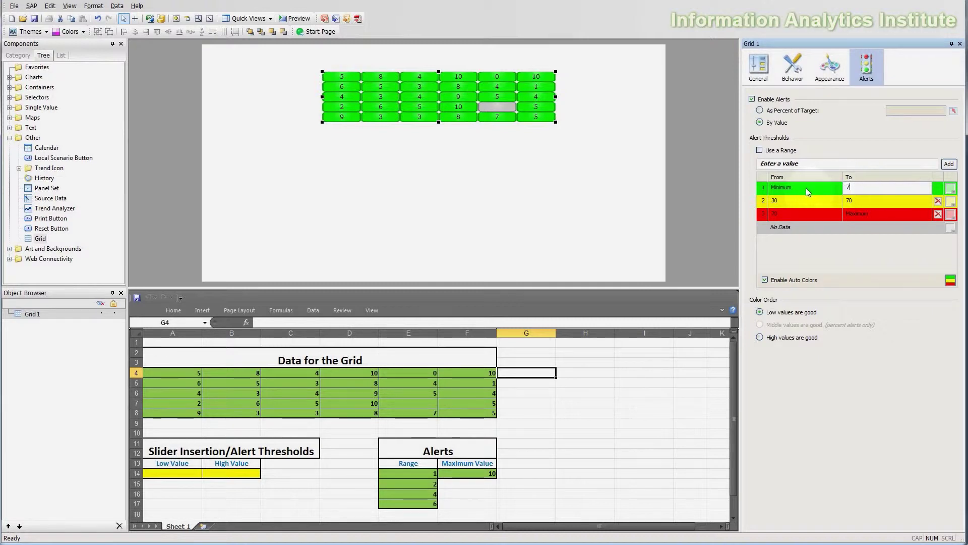
- Commit 7 as the green band's upper limit so cells with 8–10 turn yellow
{"action": "left_click", "coordinate": [862, 186]}
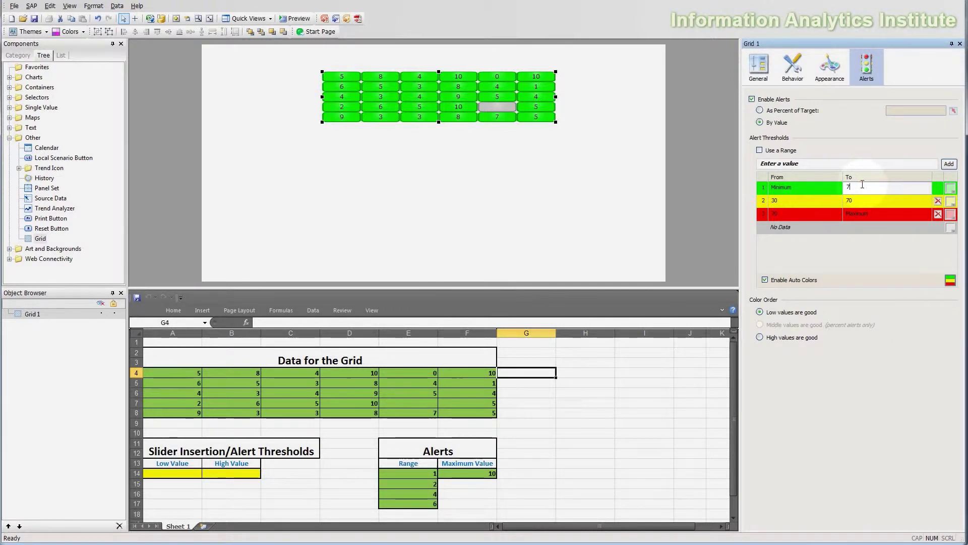
{"action": "key", "text": "Return"}
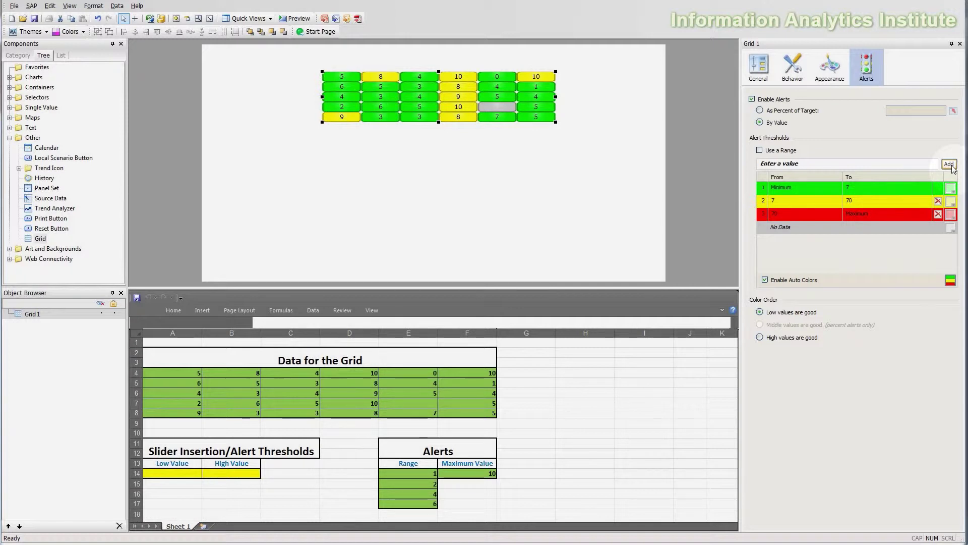
{"action": "left_click", "coordinate": [589, 172]}
{"action": "left_click", "coordinate": [947, 165]}
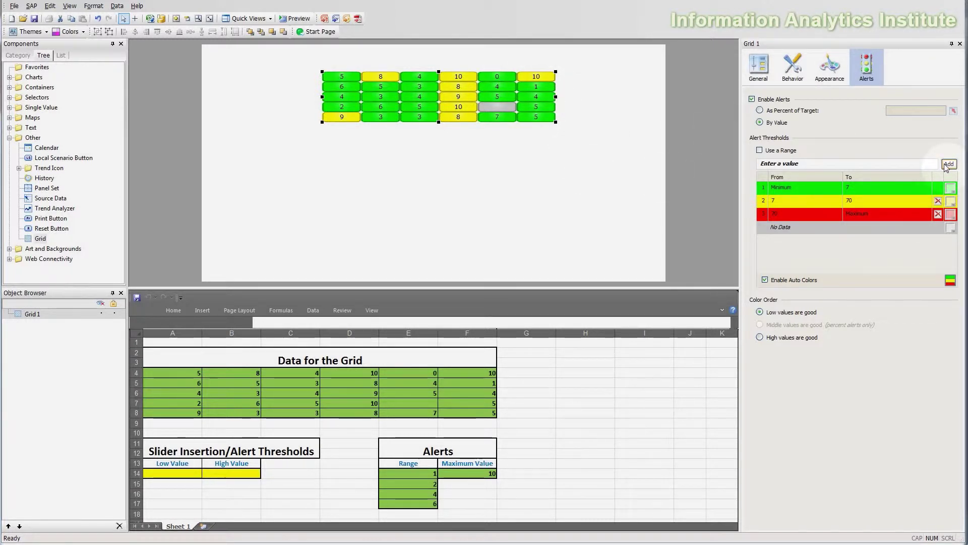
- Add 5 as a new alert threshold, making Minimum–5 green and 5–7 light green
{"action": "left_click", "coordinate": [787, 164]}
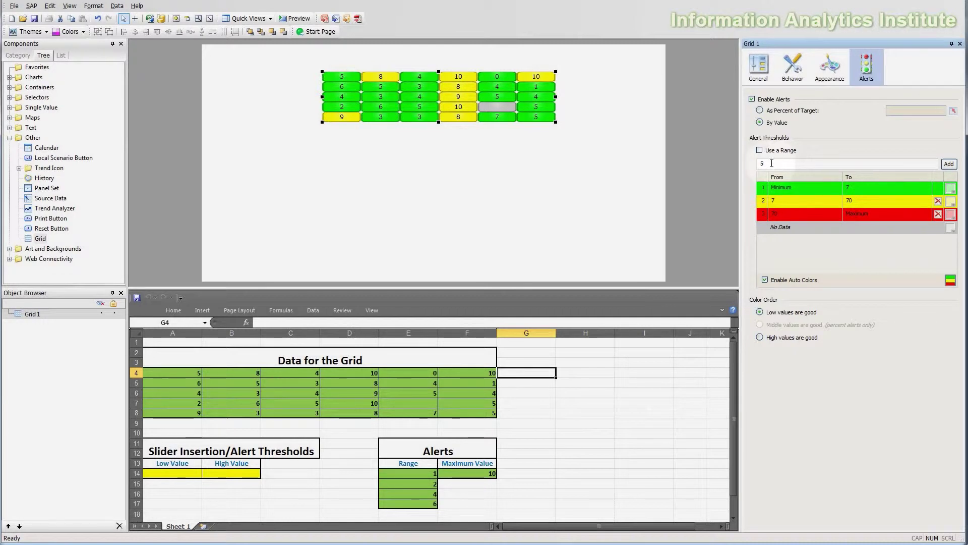
{"action": "left_click", "coordinate": [769, 162]}
{"action": "double_click", "coordinate": [761, 163]}
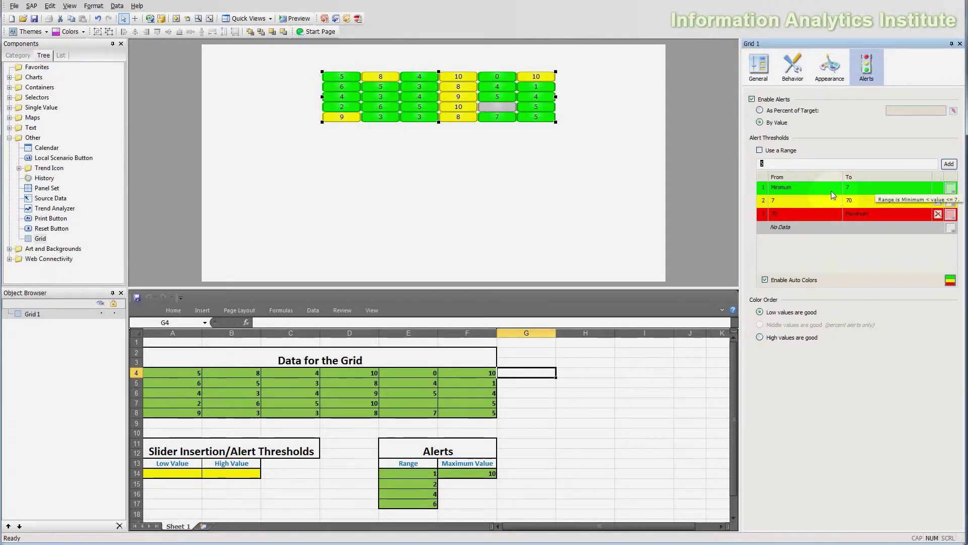
{"action": "left_click", "coordinate": [778, 162]}
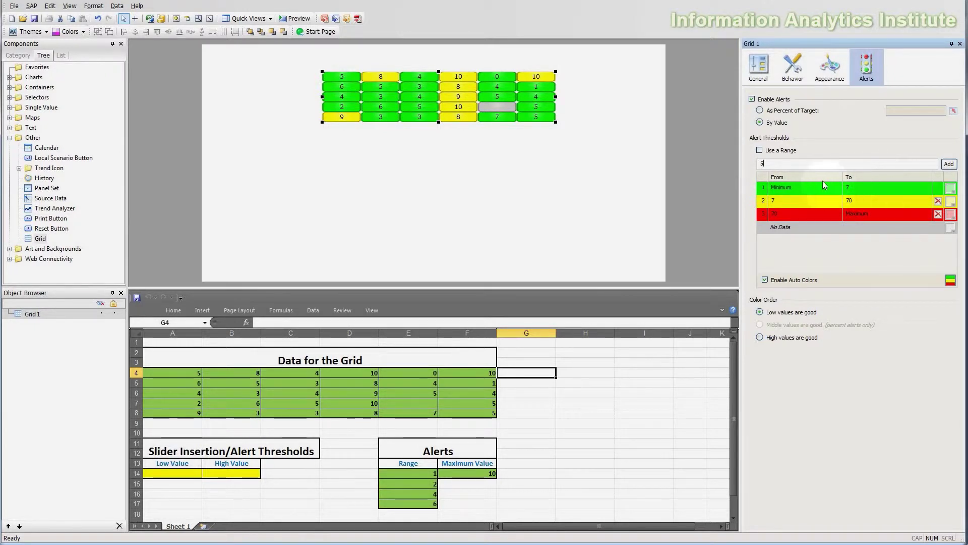
{"action": "left_click", "coordinate": [948, 164]}
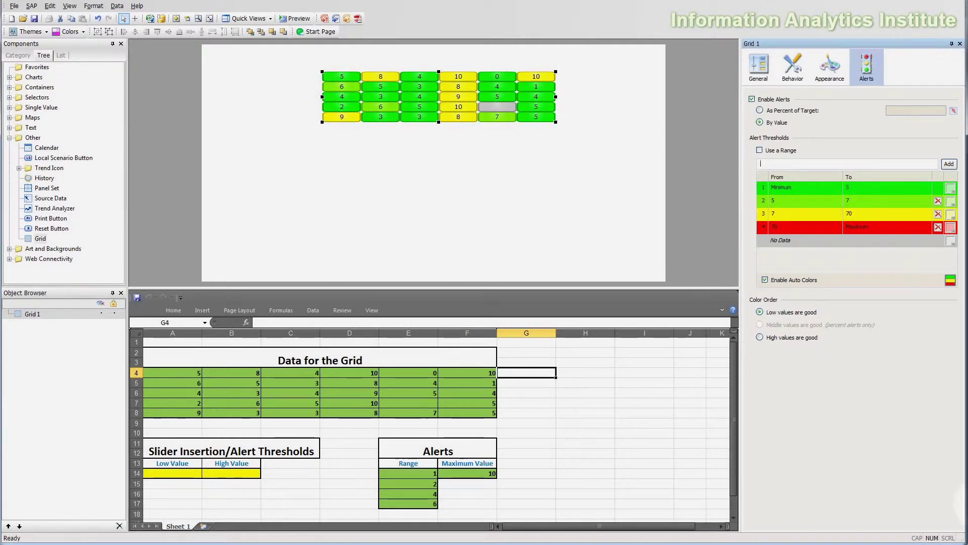
- Switch Grid 1's alerts to Use a Range, reading thresholds 1, 2, 4, 6 from E14:E17
{"action": "left_click", "coordinate": [897, 329]}
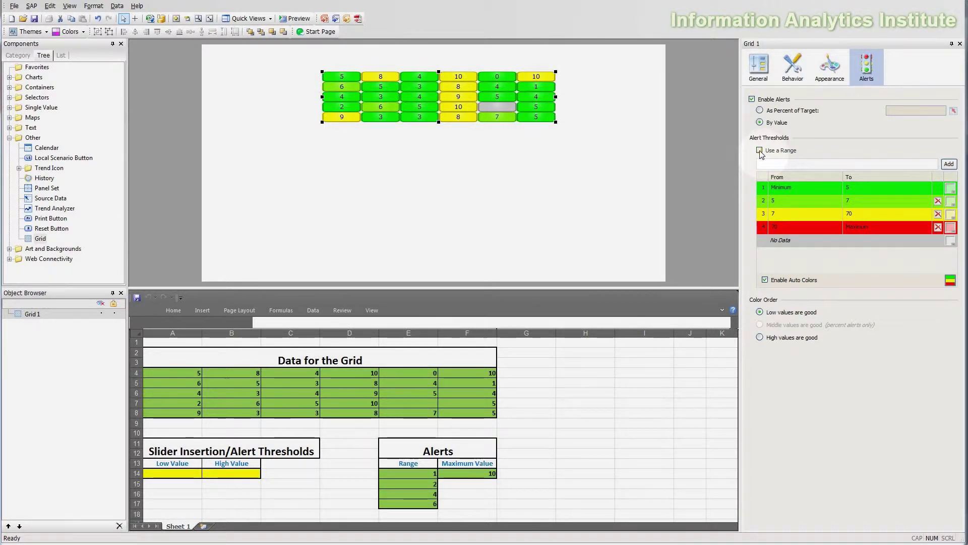
{"action": "left_click", "coordinate": [798, 164]}
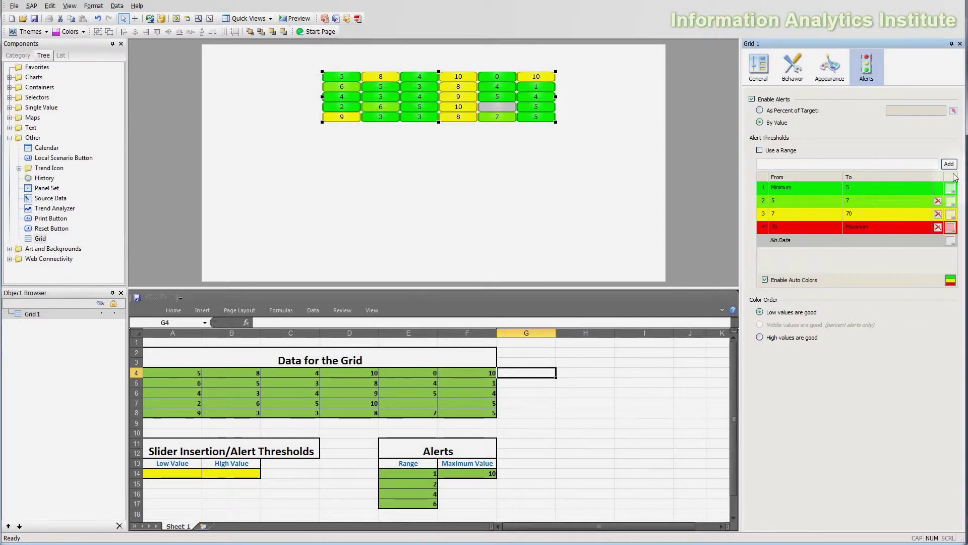
{"action": "left_click", "coordinate": [760, 150]}
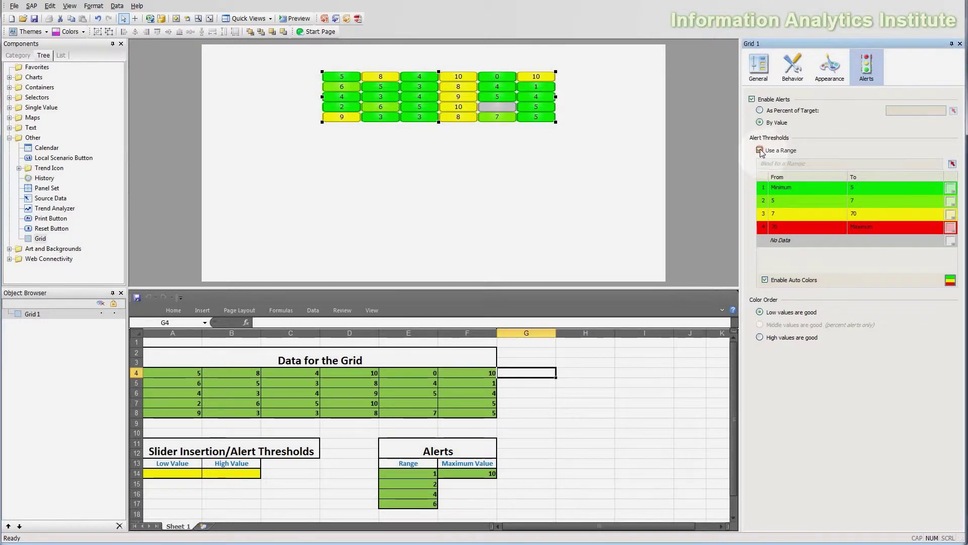
{"action": "left_click", "coordinate": [952, 164]}
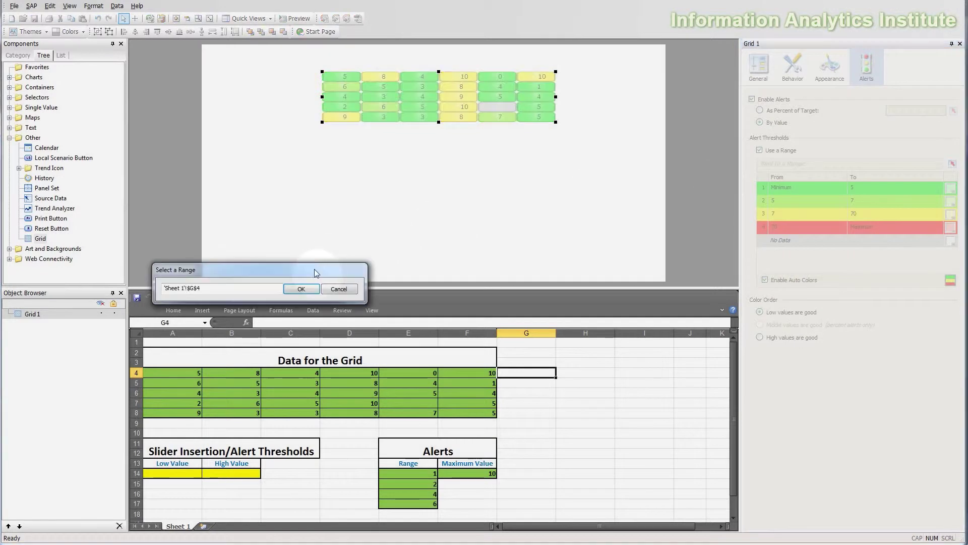
{"action": "left_click_drag", "start_coordinate": [314, 269], "coordinate": [520, 343]}
{"action": "left_click_drag", "start_coordinate": [660, 407], "coordinate": [664, 406]}
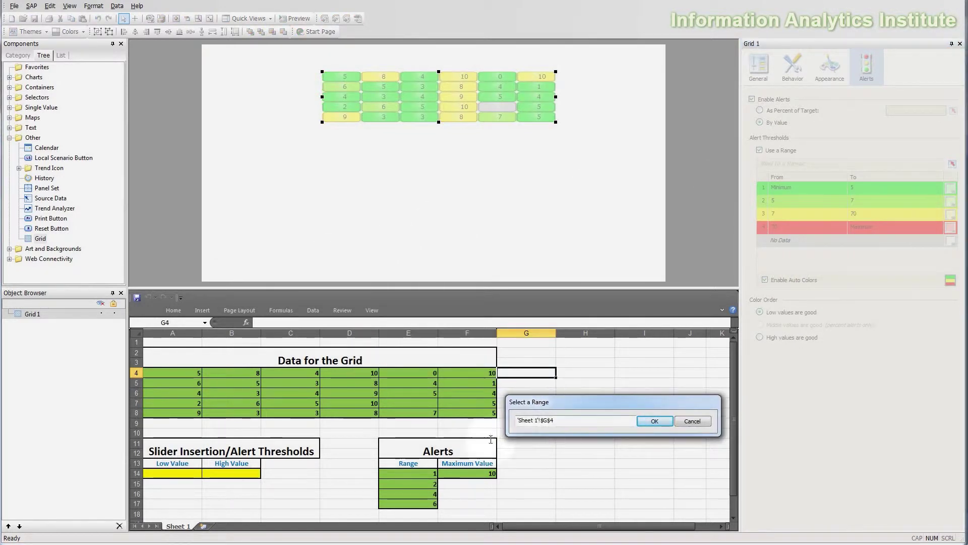
{"action": "left_click_drag", "start_coordinate": [425, 475], "coordinate": [431, 502]}
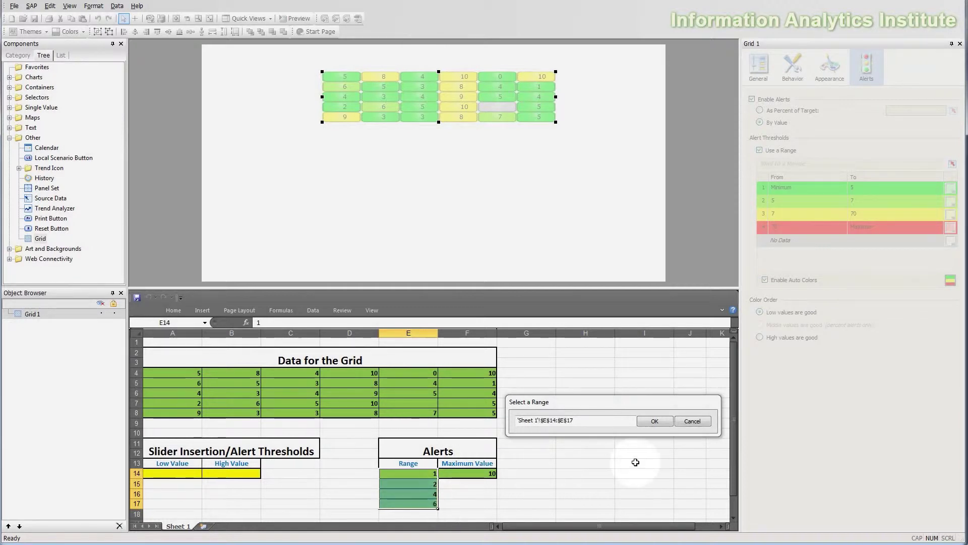
{"action": "left_click", "coordinate": [655, 421]}
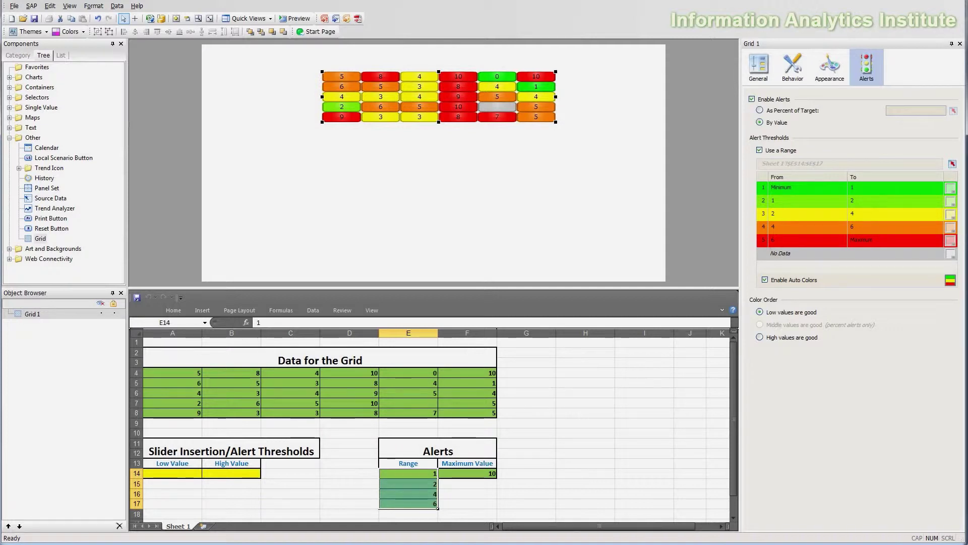
{"action": "left_click", "coordinate": [793, 191]}
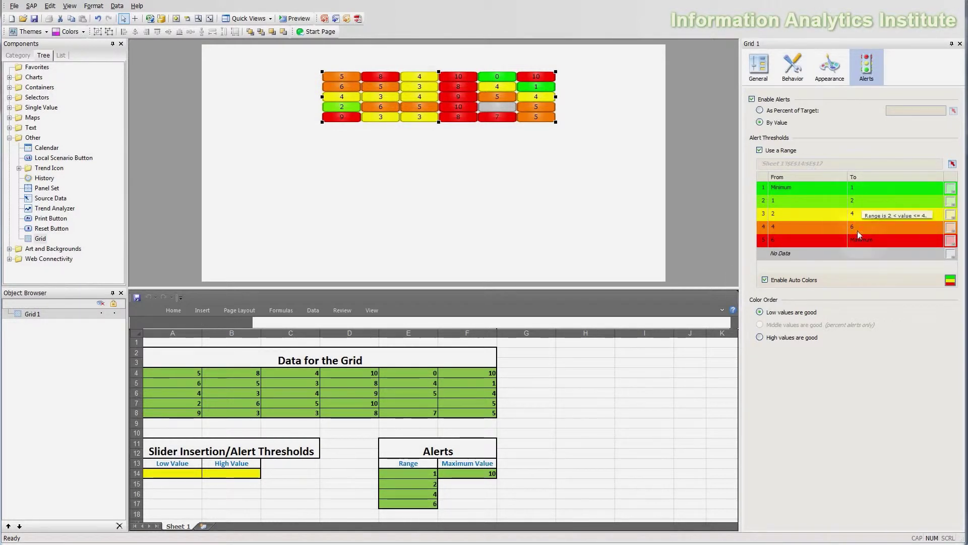
- Change threshold cell E15 from 2 to 3, making the bands 1–3 and 3–4
{"action": "left_click", "coordinate": [443, 488]}
{"action": "left_click", "coordinate": [432, 484]}
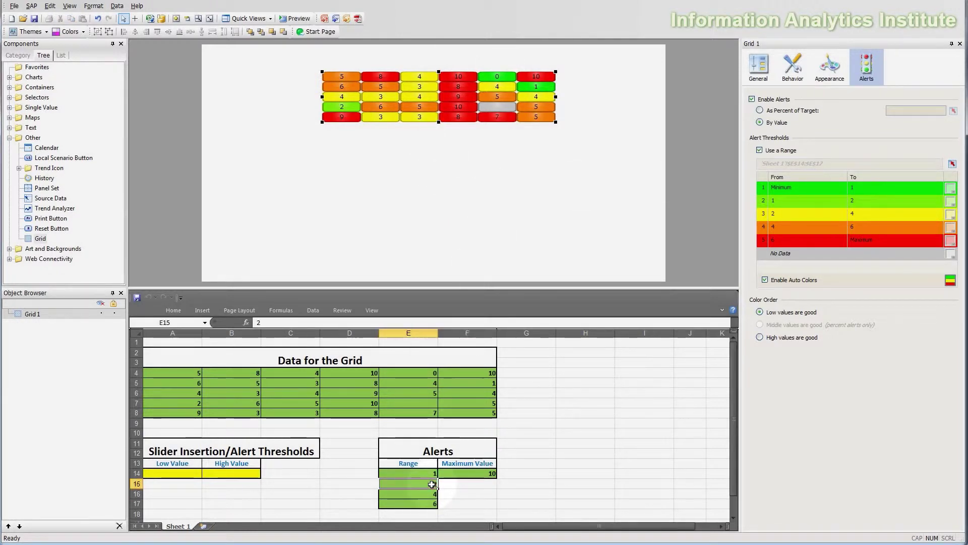
{"action": "type", "text": "3"}
{"action": "key", "text": "Return"}
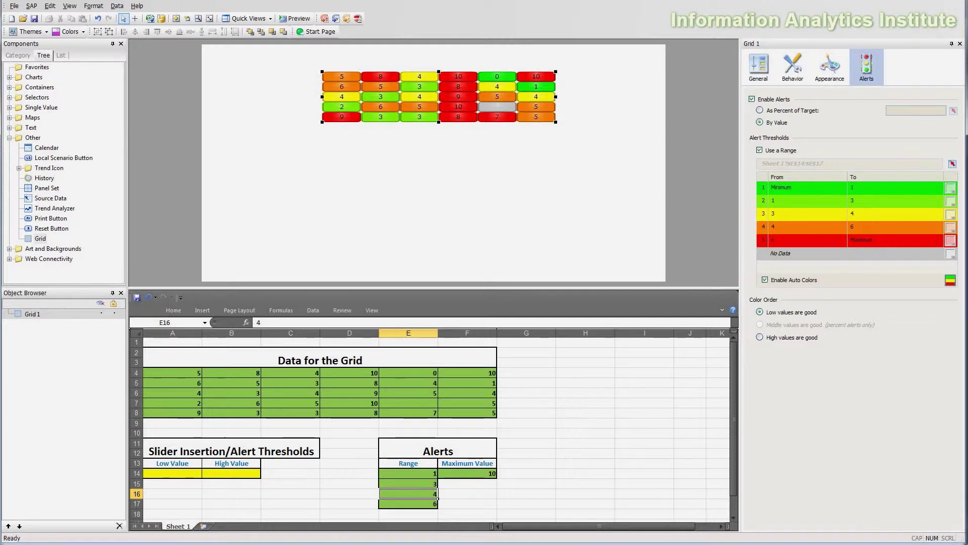
{"action": "left_click", "coordinate": [895, 496]}
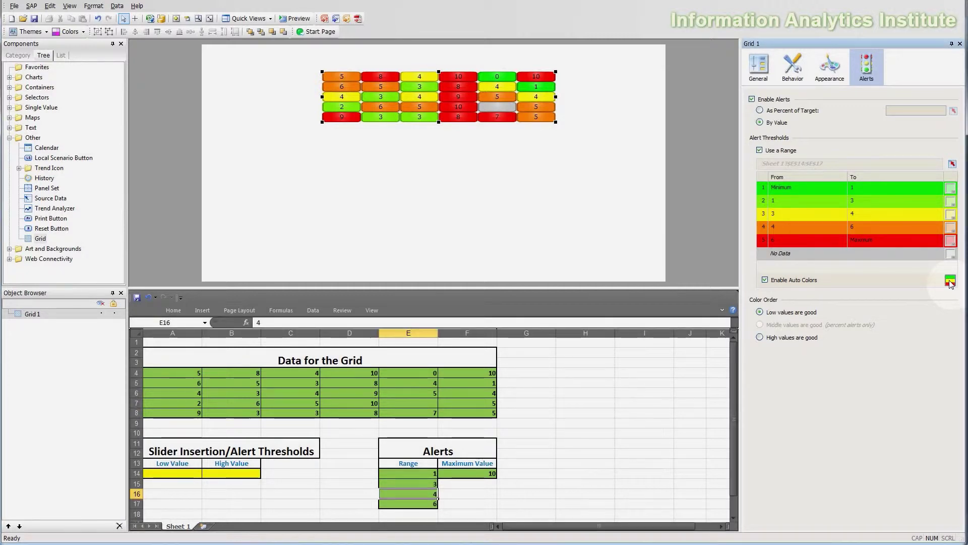
{"action": "left_click", "coordinate": [950, 281]}
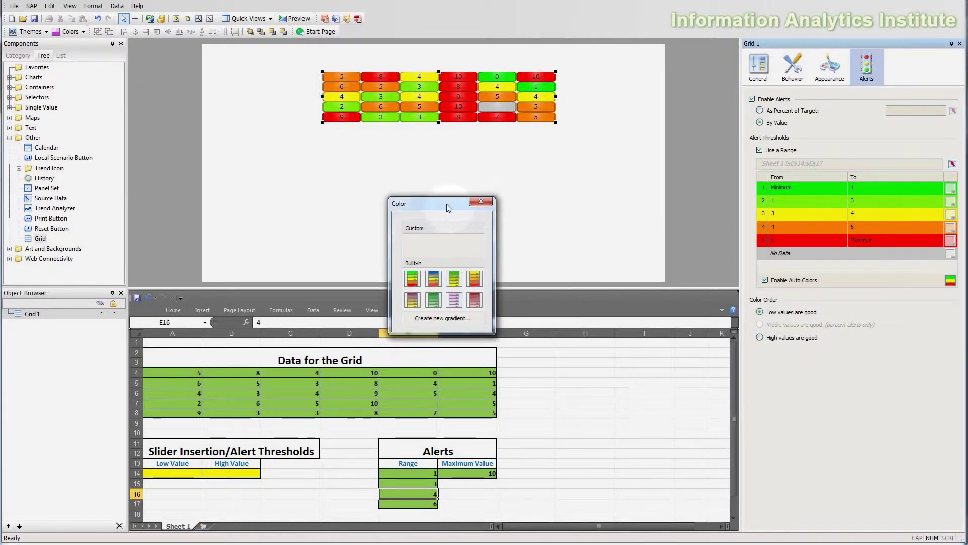
{"action": "left_click_drag", "start_coordinate": [447, 203], "coordinate": [443, 175]}
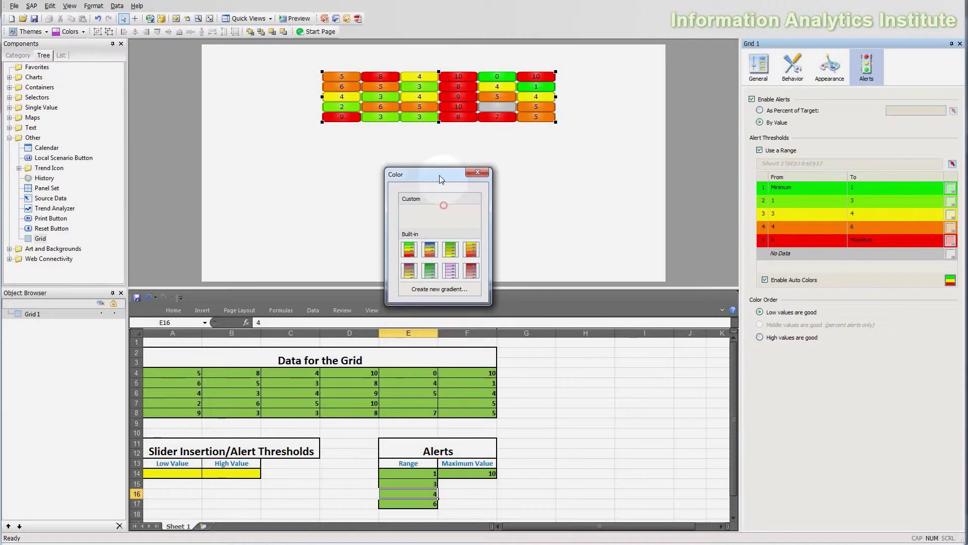
{"action": "left_click", "coordinate": [452, 275]}
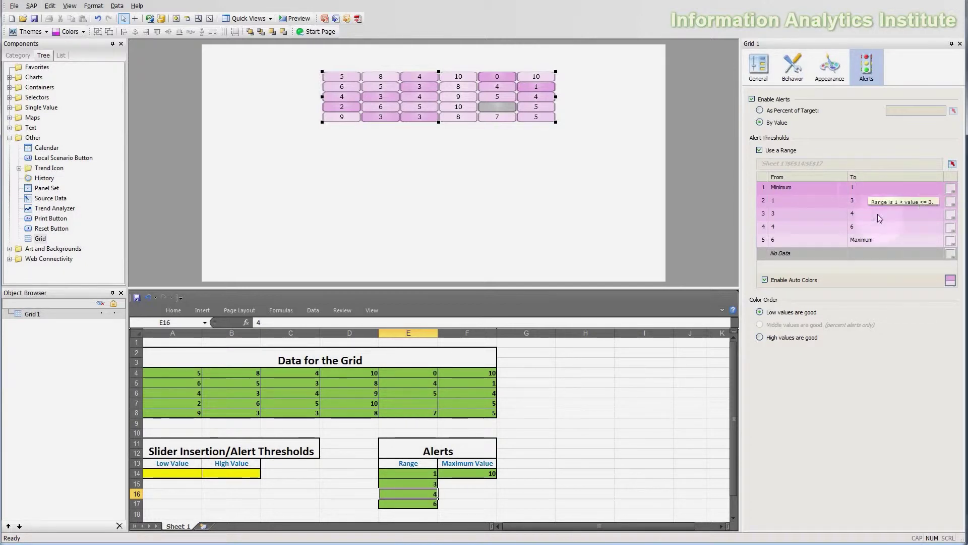
{"action": "left_click", "coordinate": [950, 281]}
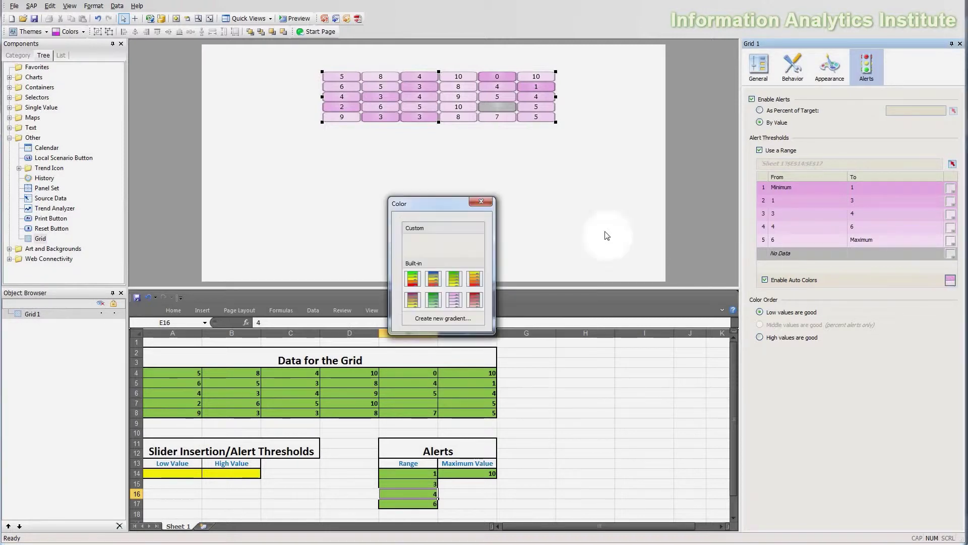
{"action": "left_click", "coordinate": [448, 318]}
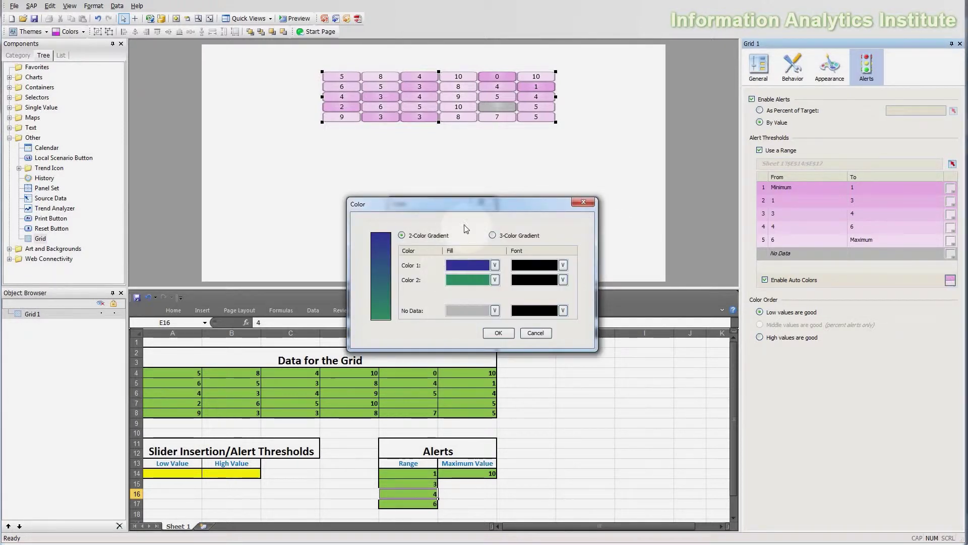
{"action": "left_click", "coordinate": [510, 239]}
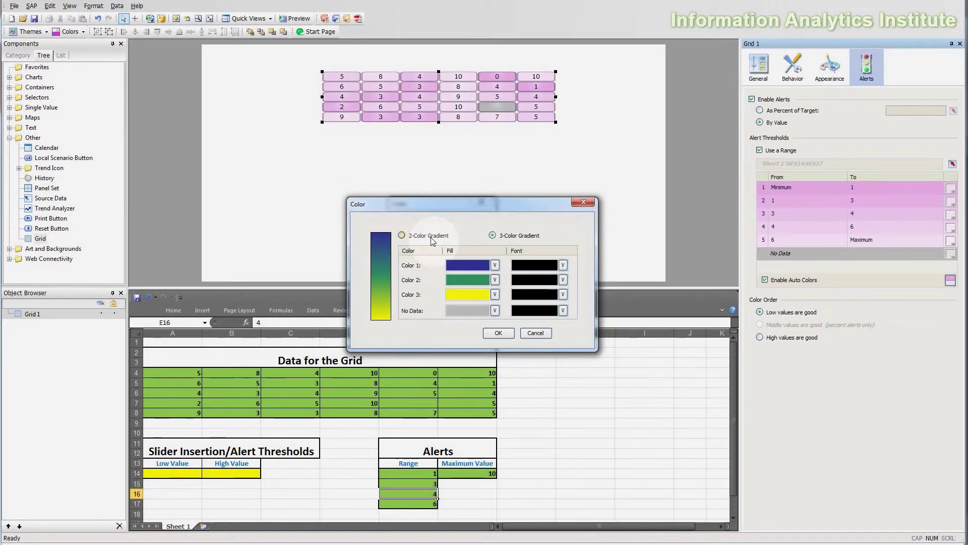
{"action": "left_click", "coordinate": [413, 235]}
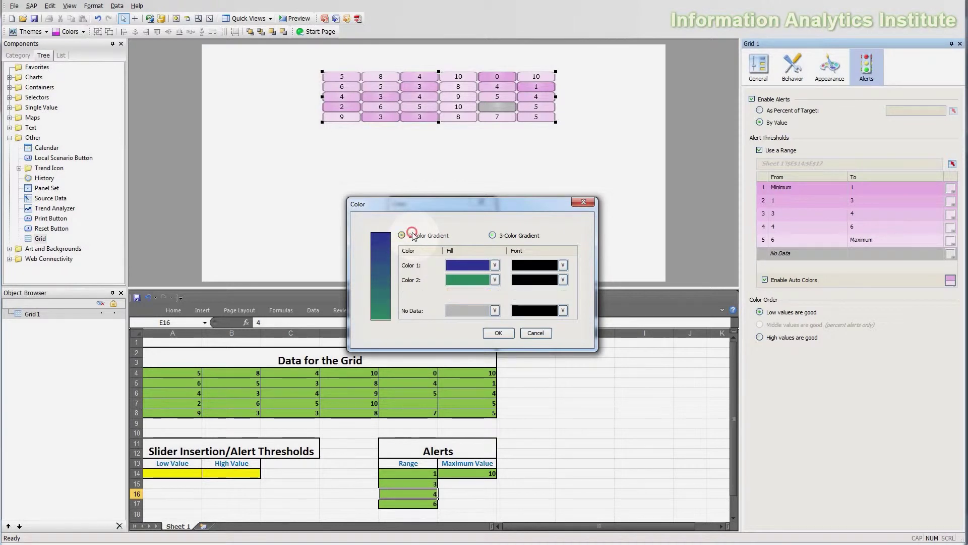
{"action": "left_click", "coordinate": [534, 332]}
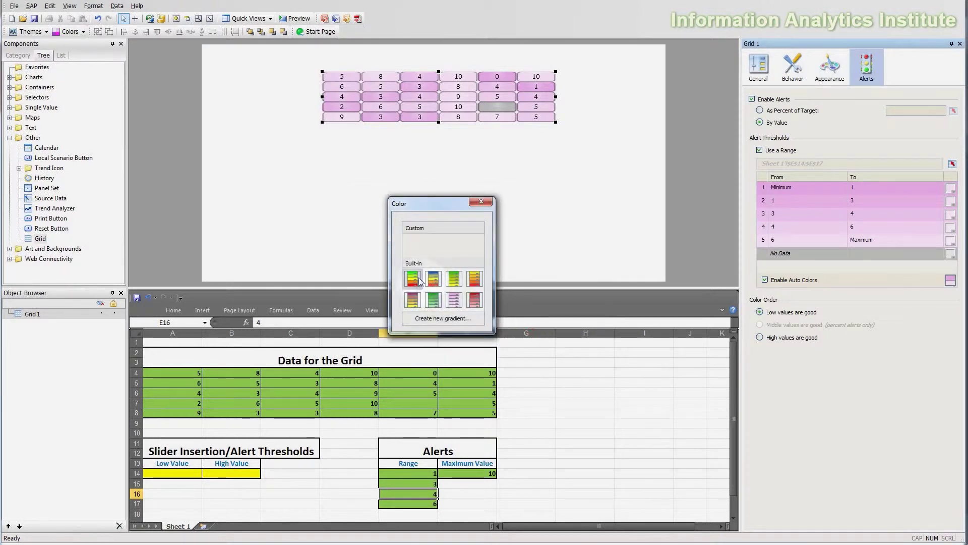
{"action": "left_click", "coordinate": [414, 278]}
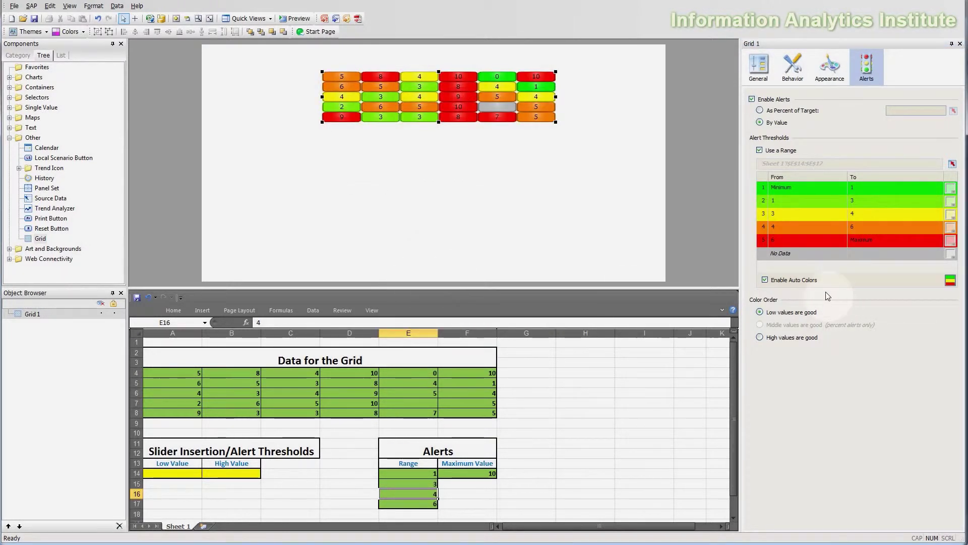
- Turn off auto colours and colour the first three alert ranges red, yellow and green
{"action": "left_click", "coordinate": [765, 281]}
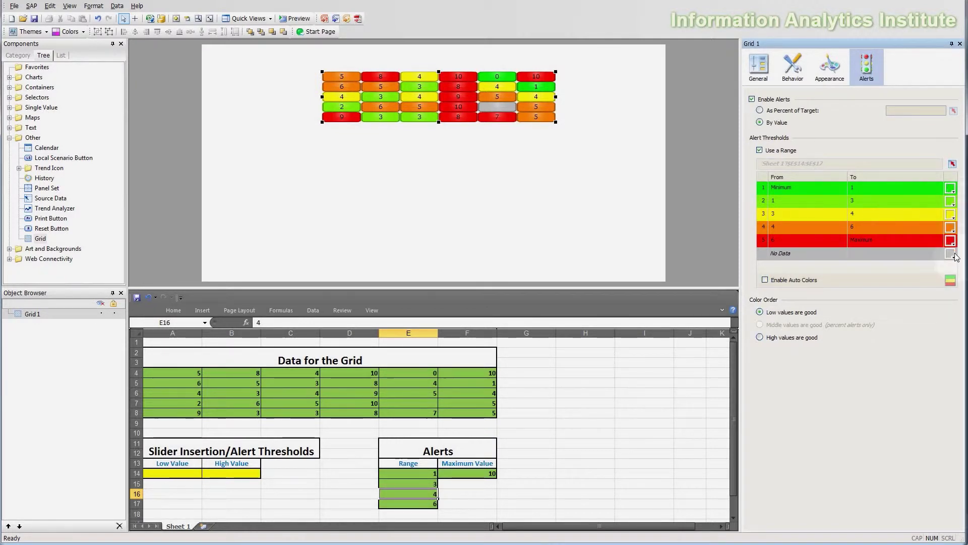
{"action": "left_click", "coordinate": [950, 189]}
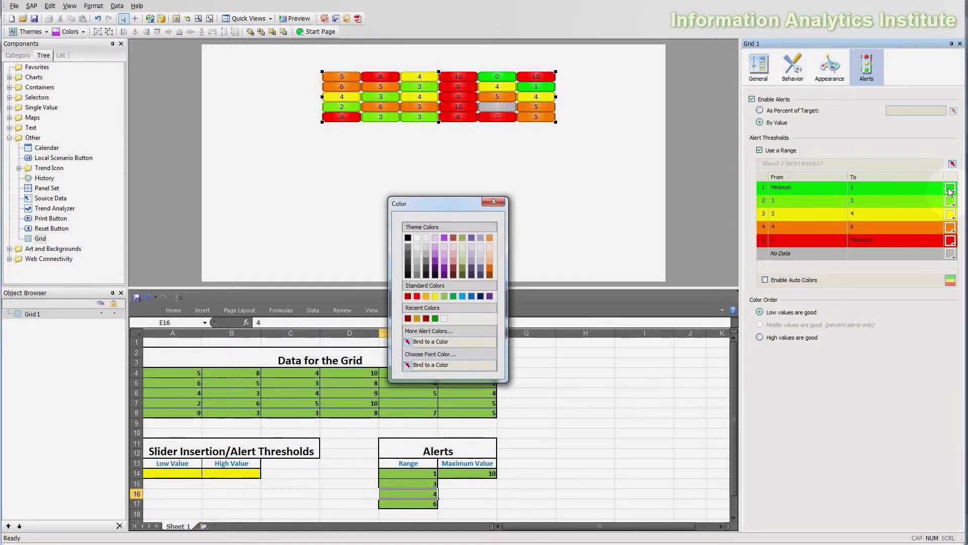
{"action": "left_click", "coordinate": [416, 296]}
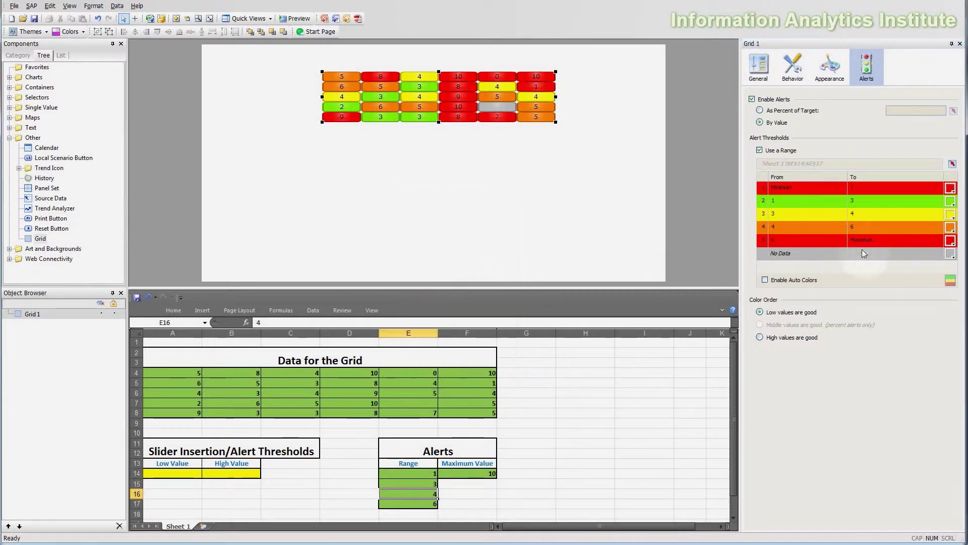
{"action": "left_click", "coordinate": [948, 200]}
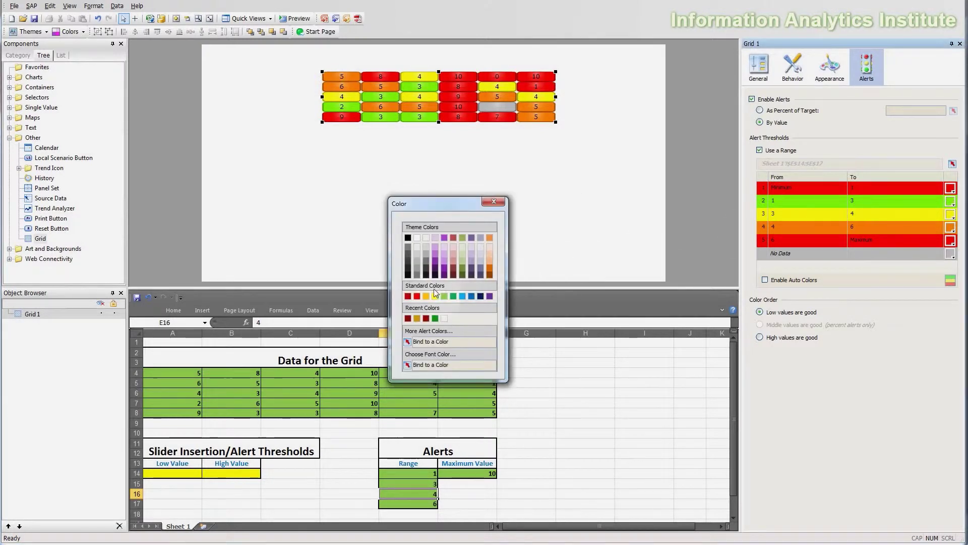
{"action": "left_click", "coordinate": [435, 296]}
{"action": "left_click", "coordinate": [950, 214]}
{"action": "left_click", "coordinate": [456, 297]}
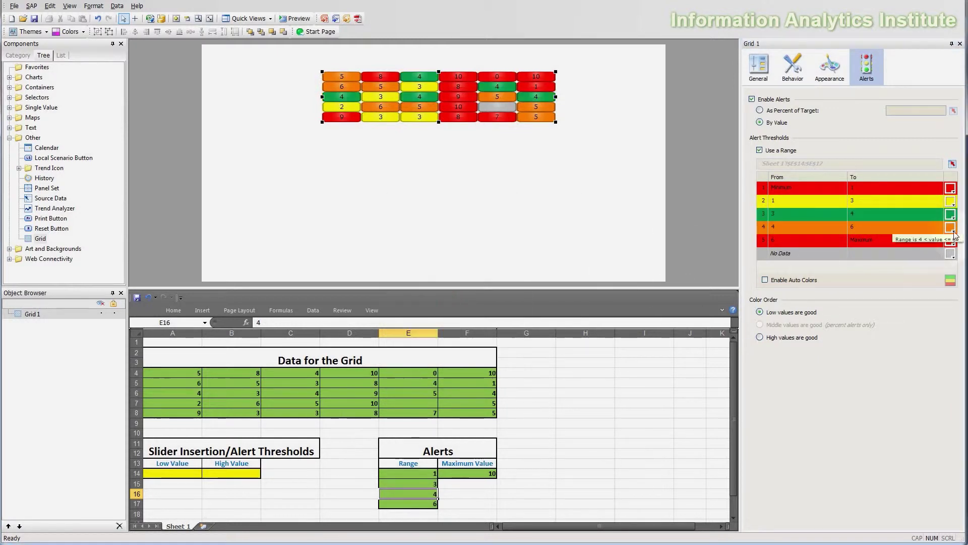
- Colour the fourth range blue, the fifth purple, and No Data orange Darker 25%
{"action": "left_click", "coordinate": [950, 228]}
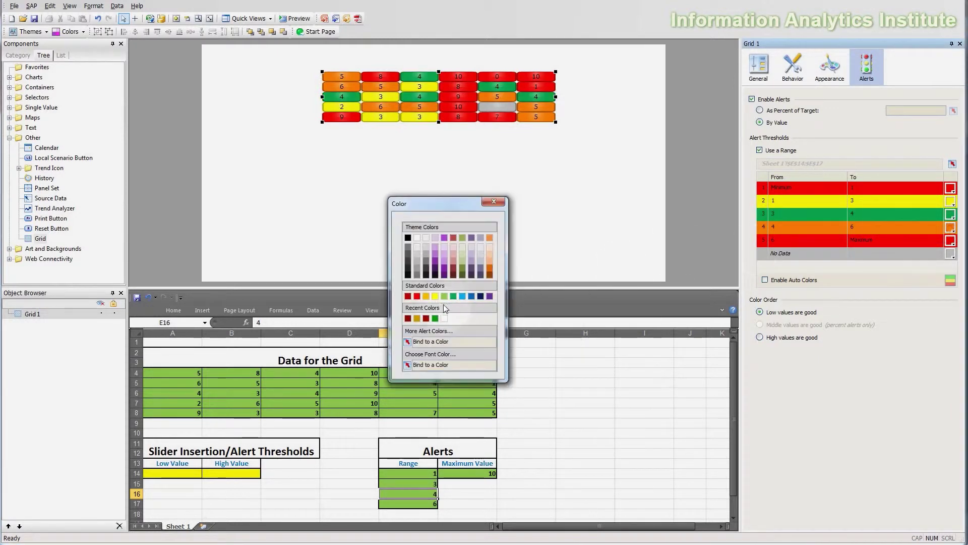
{"action": "left_click", "coordinate": [481, 296]}
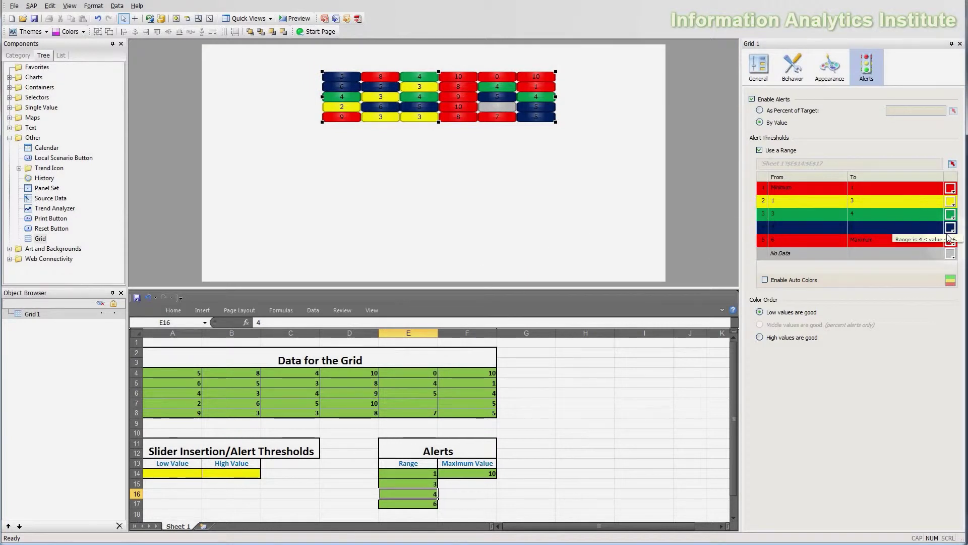
{"action": "left_click", "coordinate": [949, 232]}
{"action": "left_click", "coordinate": [473, 298]}
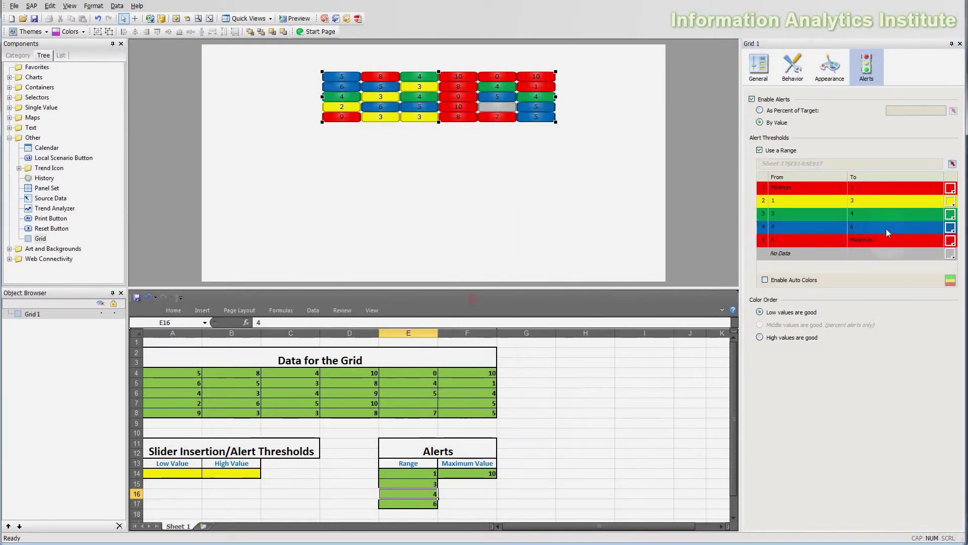
{"action": "left_click", "coordinate": [957, 240]}
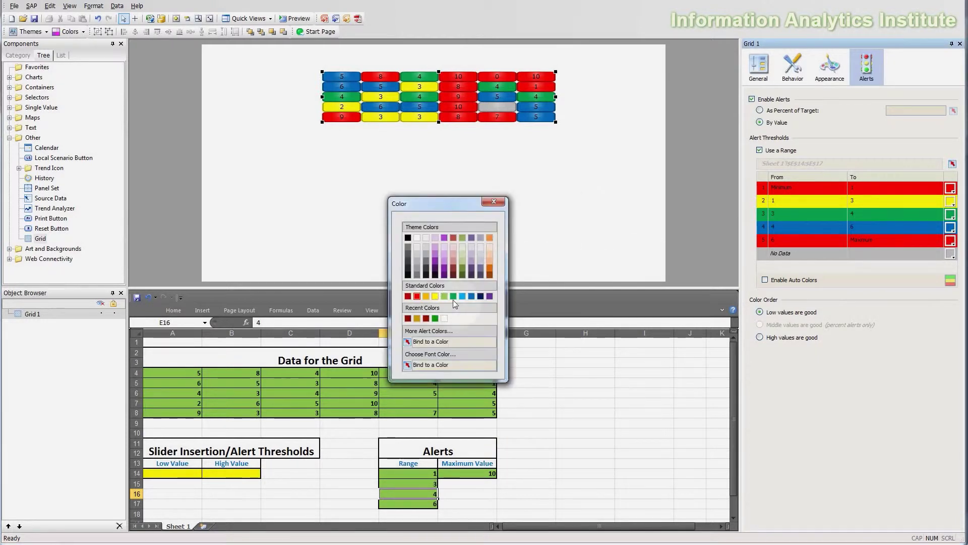
{"action": "left_click", "coordinate": [489, 296]}
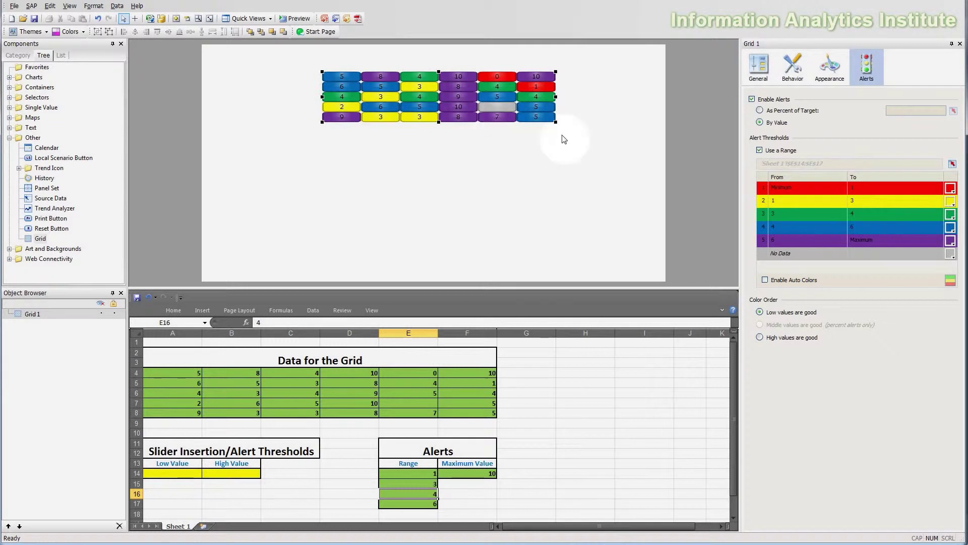
{"action": "left_click", "coordinate": [951, 255]}
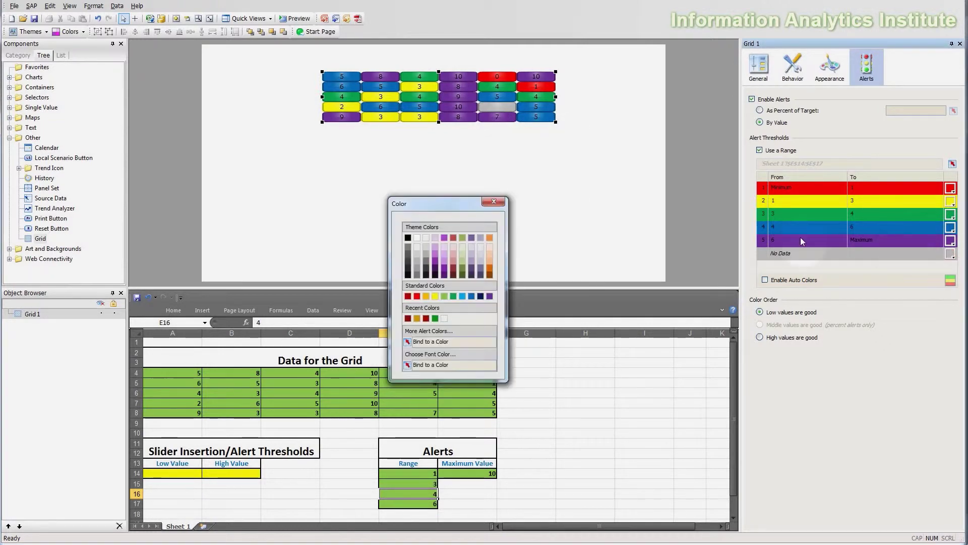
{"action": "left_click", "coordinate": [489, 269]}
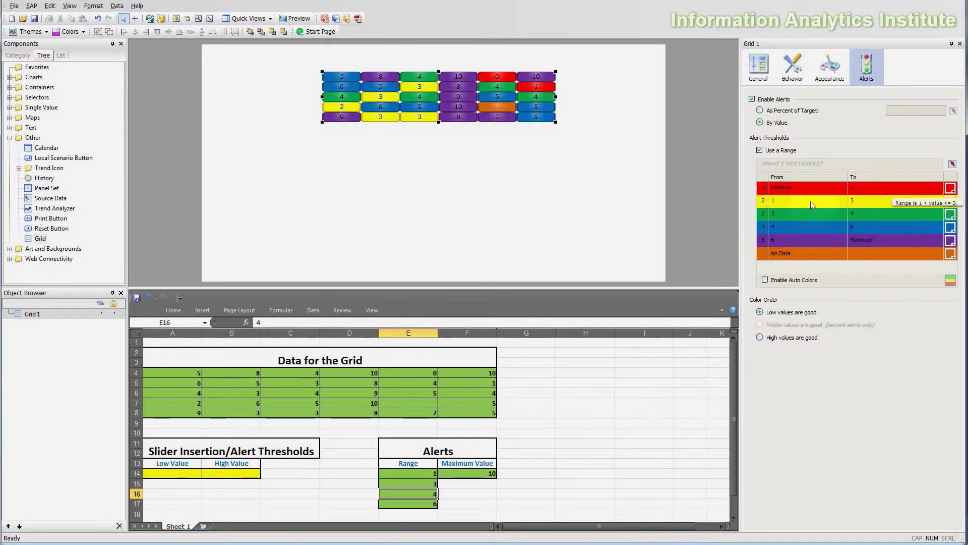
- Clear cell B5 so its grid cell shows the No Data colour
{"action": "left_click", "coordinate": [238, 383]}
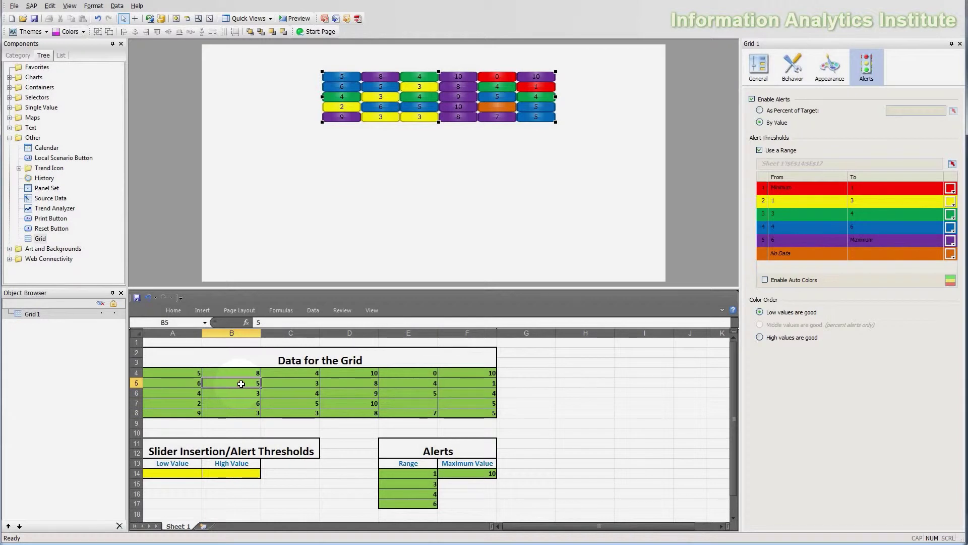
{"action": "left_click", "coordinate": [247, 392]}
{"action": "left_click", "coordinate": [247, 385]}
{"action": "key", "text": "Delete"}
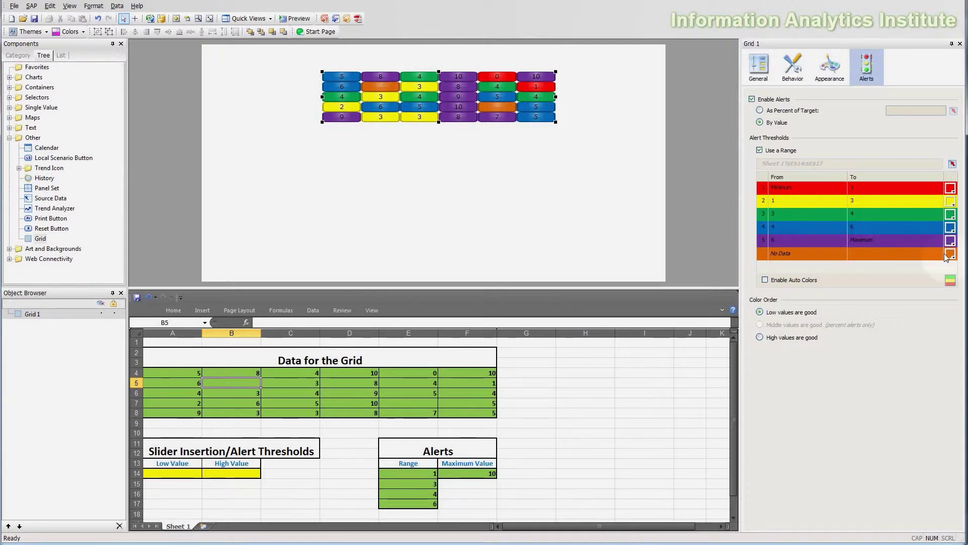
- Enable auto colours using the first built-in red-to-green gradient
{"action": "left_click", "coordinate": [787, 281]}
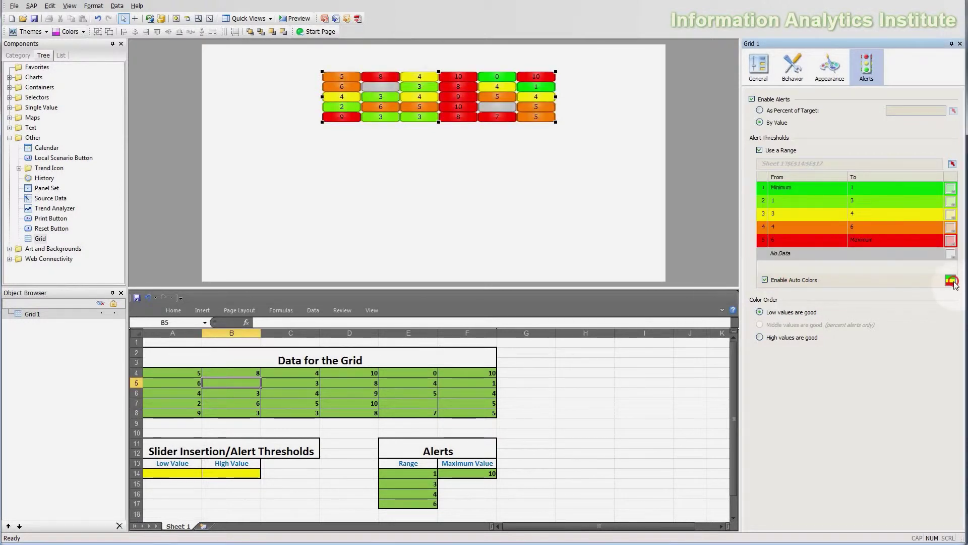
{"action": "left_click", "coordinate": [950, 280]}
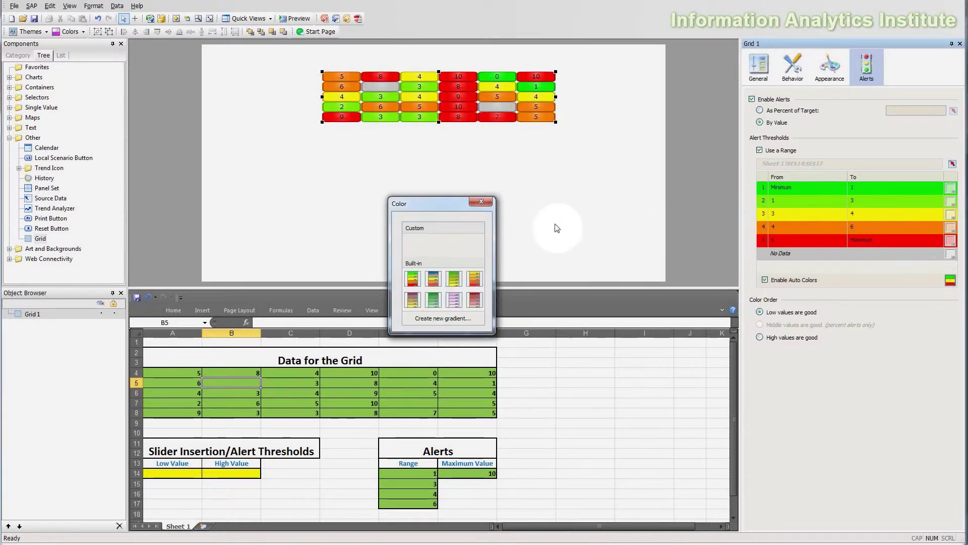
{"action": "left_click", "coordinate": [417, 281]}
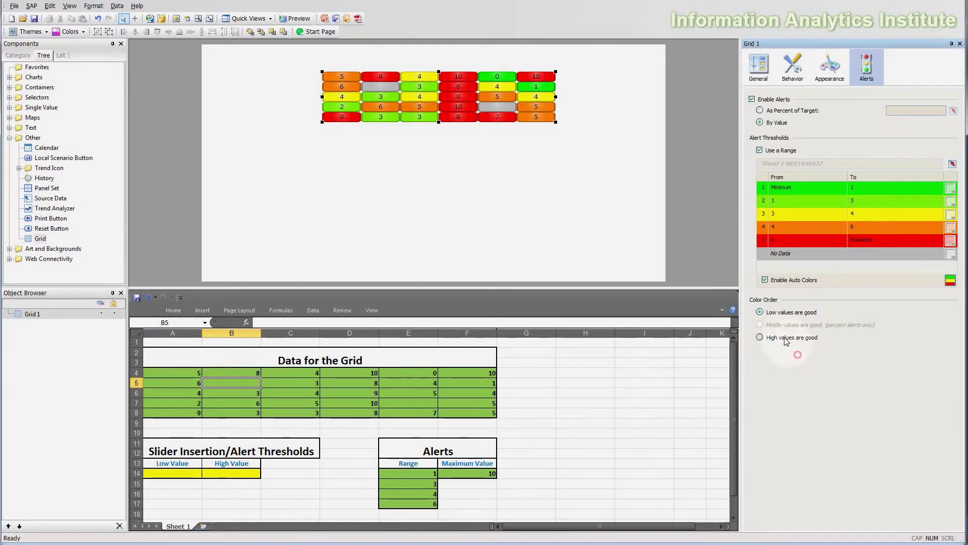
- Set the alert colour order to High values are good
{"action": "left_click", "coordinate": [807, 343]}
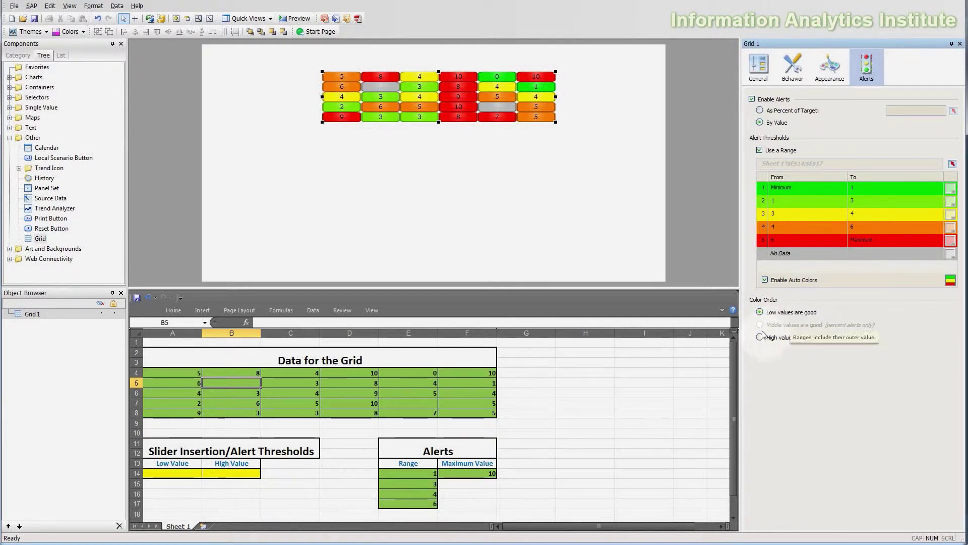
{"action": "left_click", "coordinate": [760, 337]}
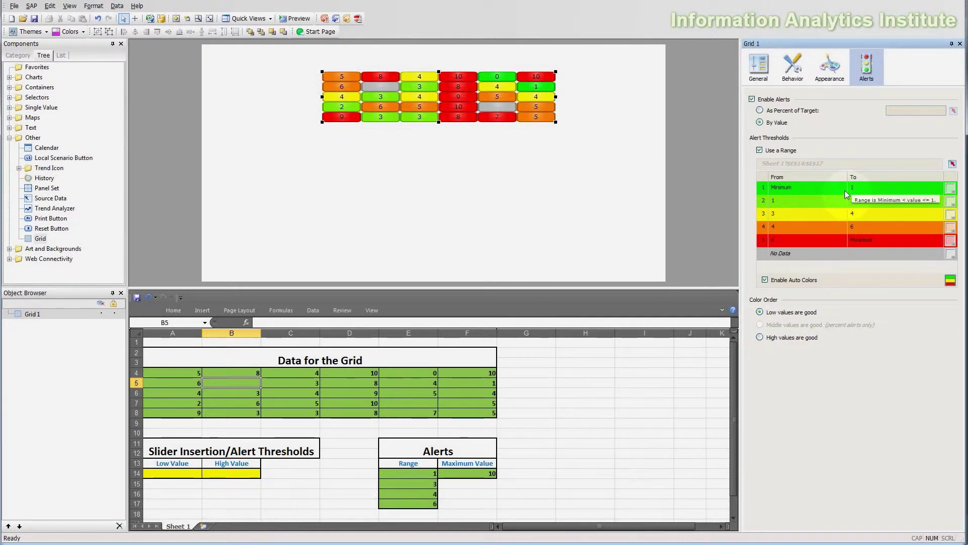
{"action": "left_click", "coordinate": [831, 286]}
{"action": "left_click", "coordinate": [763, 341]}
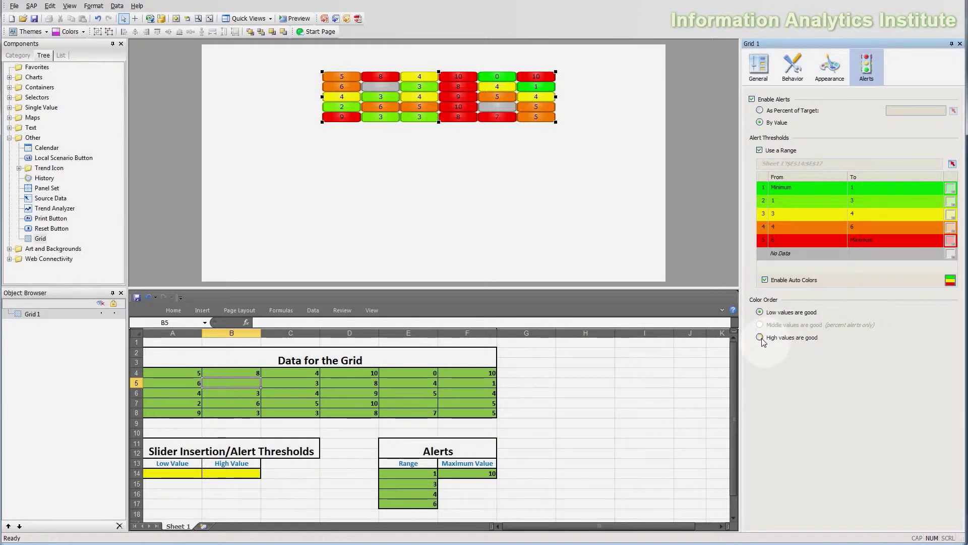
{"action": "left_click", "coordinate": [761, 338]}
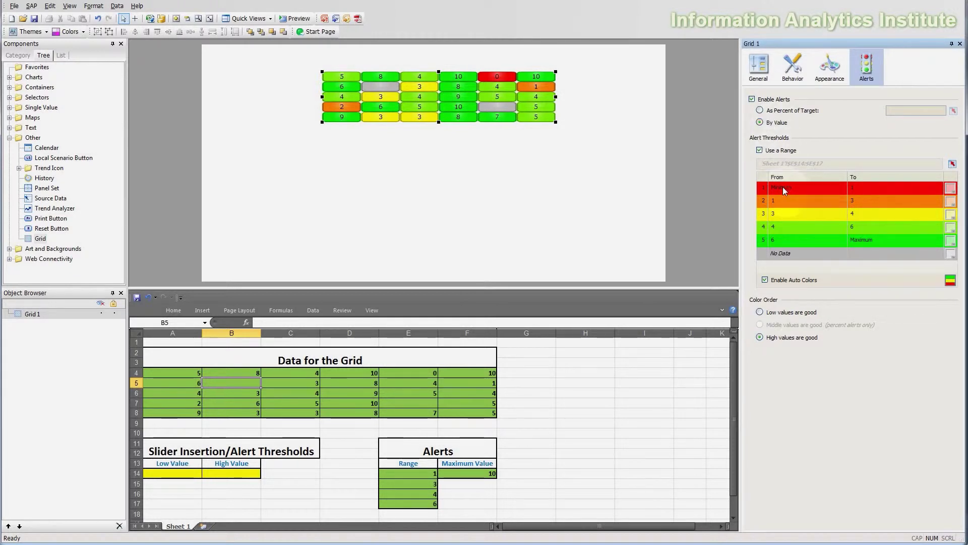
- Measure grid alerts as percent of target cell F14, with bands split at 30% and 70%
{"action": "left_click", "coordinate": [776, 112]}
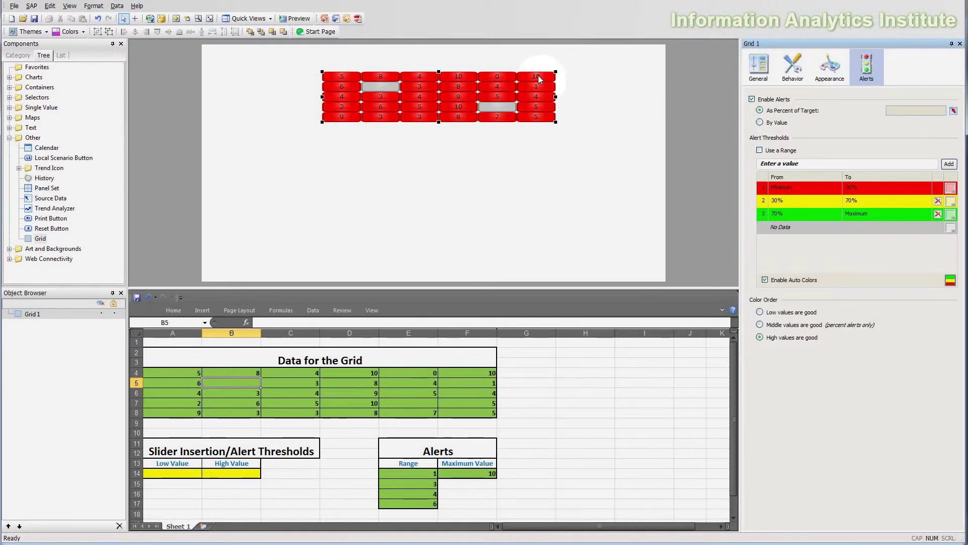
{"action": "left_click", "coordinate": [954, 111]}
{"action": "left_click", "coordinate": [469, 473]}
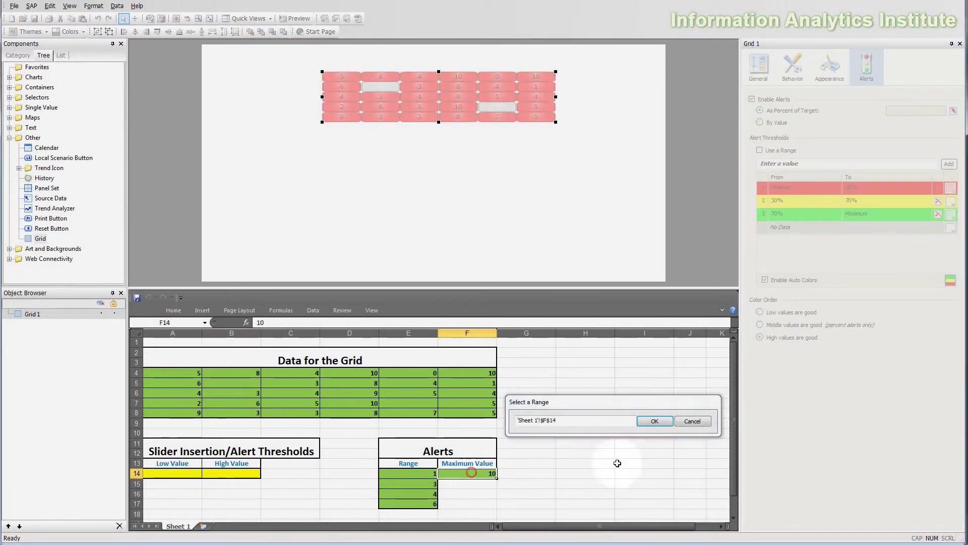
{"action": "left_click", "coordinate": [654, 420]}
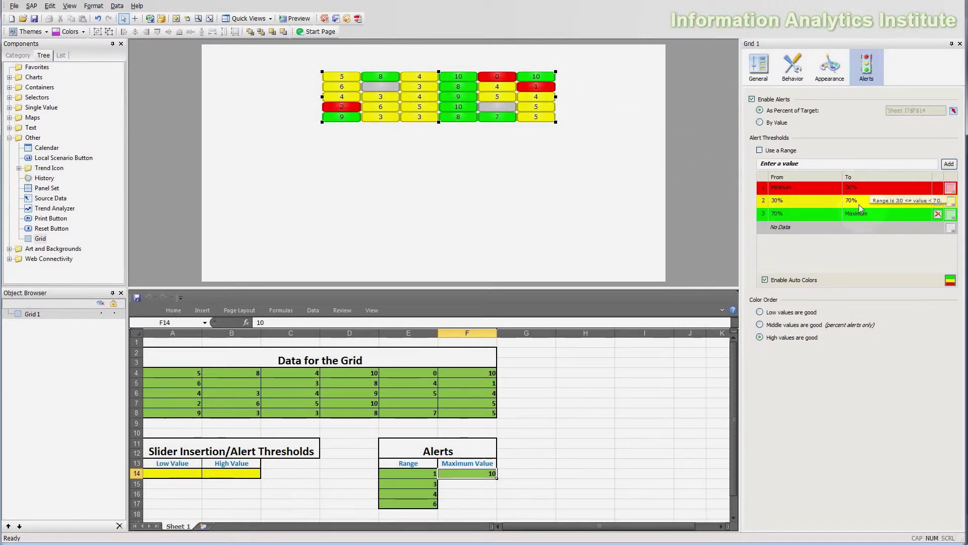
{"action": "left_click", "coordinate": [609, 91]}
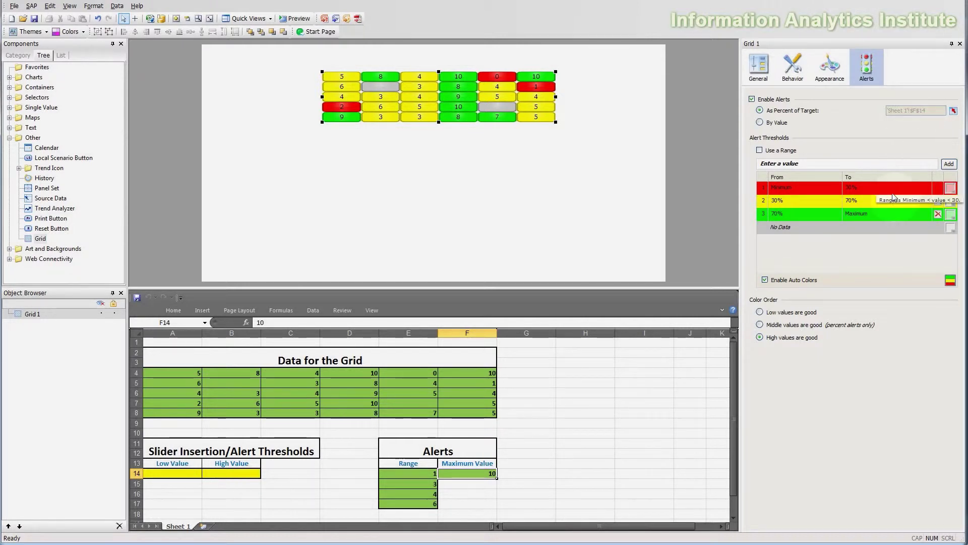
{"action": "left_click", "coordinate": [852, 178]}
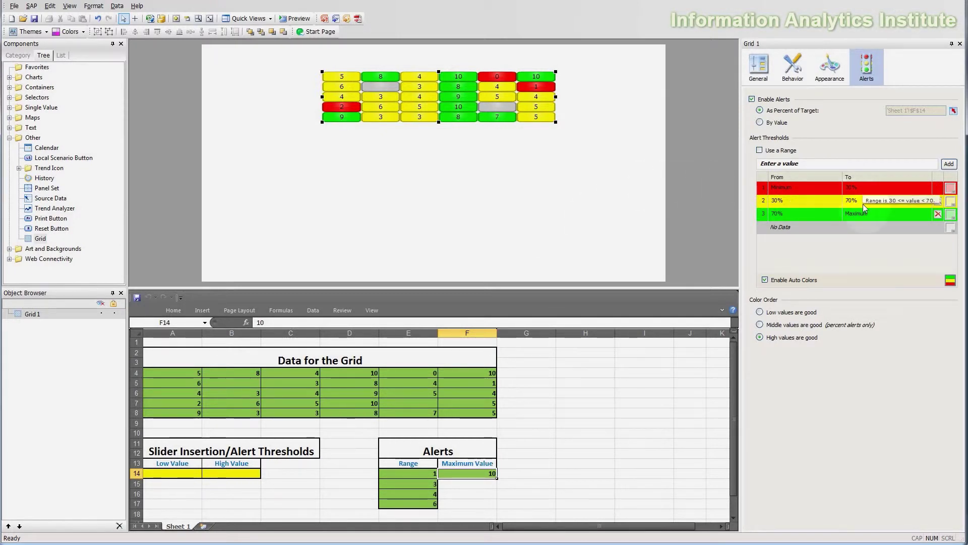
- Raise the yellow range's lower threshold from 30% to 45% of target
{"action": "left_click", "coordinate": [788, 200]}
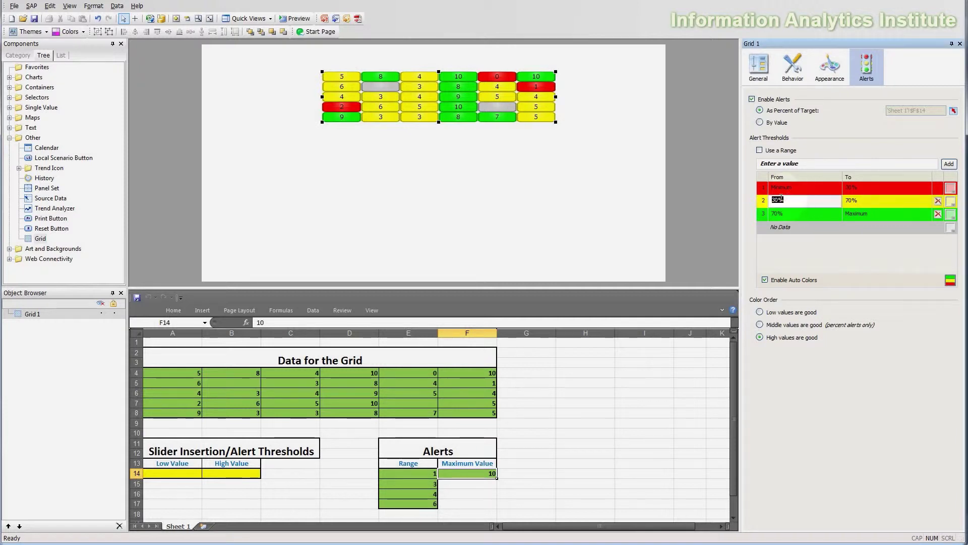
{"action": "type", "text": "45"}
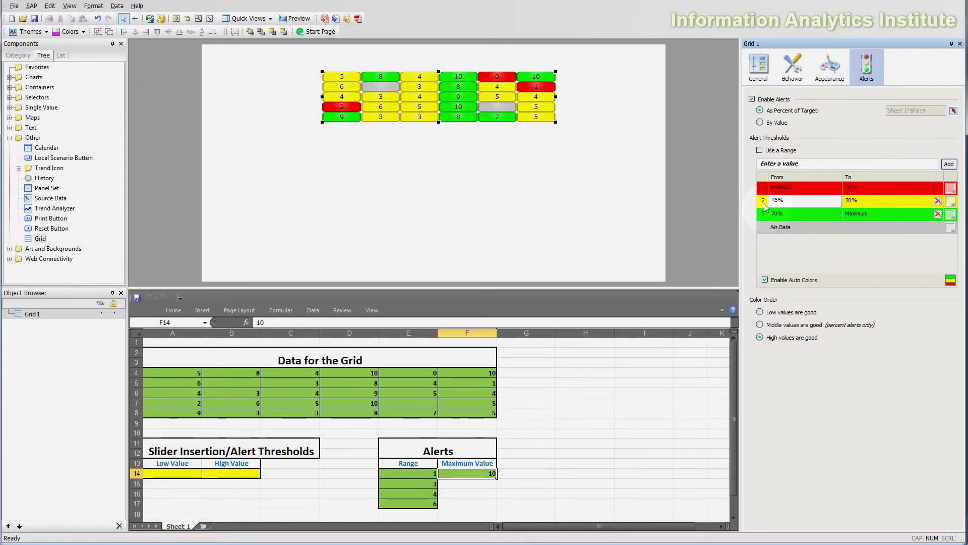
{"action": "key", "text": "Return"}
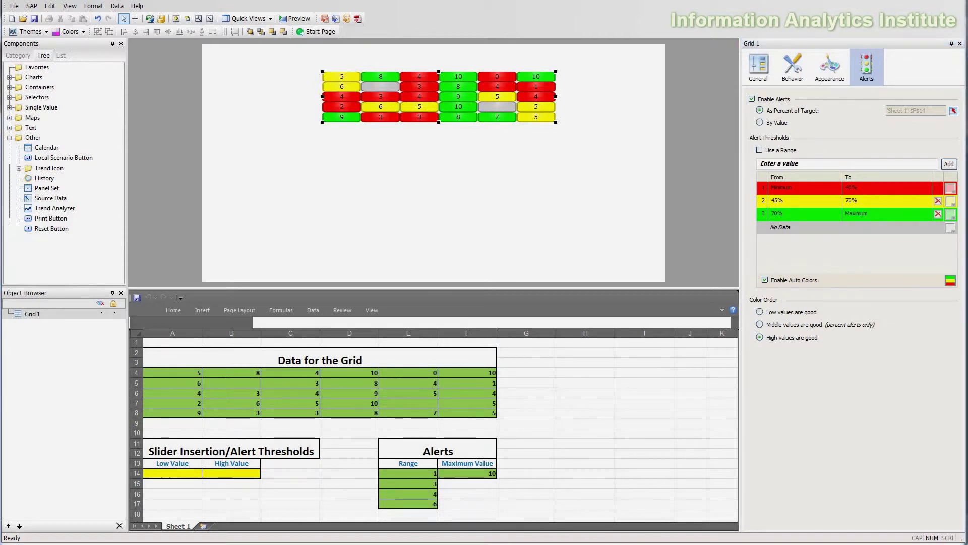
{"action": "left_click", "coordinate": [795, 423]}
{"action": "left_click", "coordinate": [785, 337]}
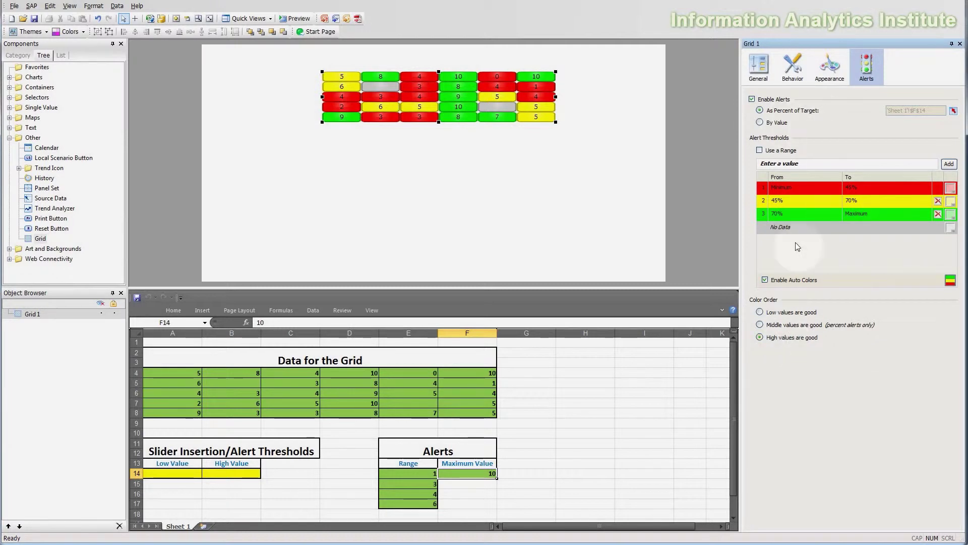
{"action": "left_click", "coordinate": [803, 357]}
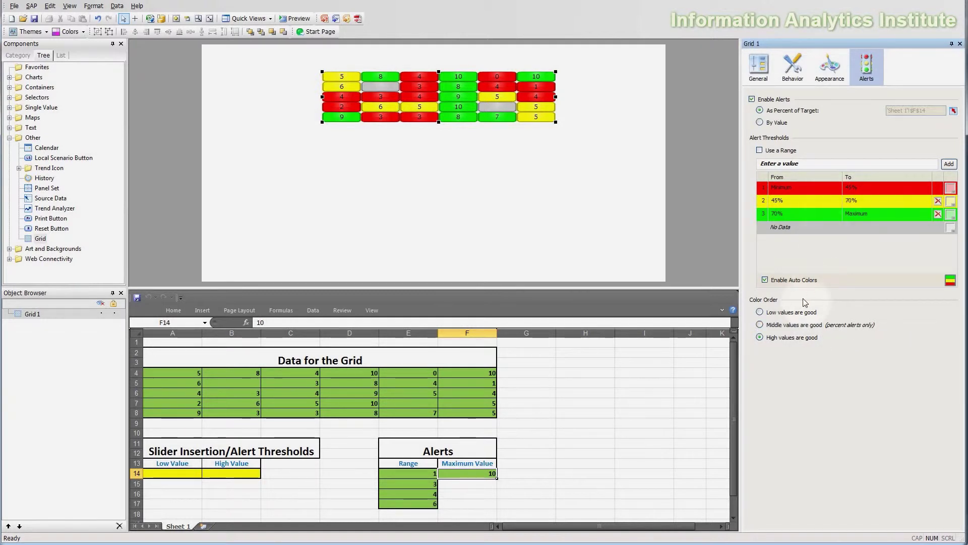
- Try Middle values are good, then undo back to By Value range thresholds with low values good
{"action": "left_click", "coordinate": [785, 326]}
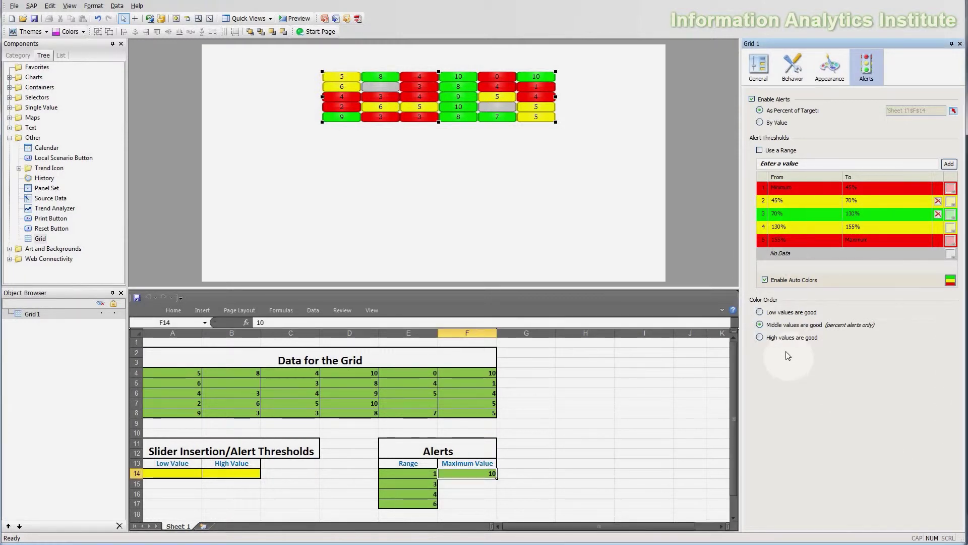
{"action": "left_click", "coordinate": [761, 313]}
{"action": "left_click", "coordinate": [760, 150]}
{"action": "left_click", "coordinate": [767, 121]}
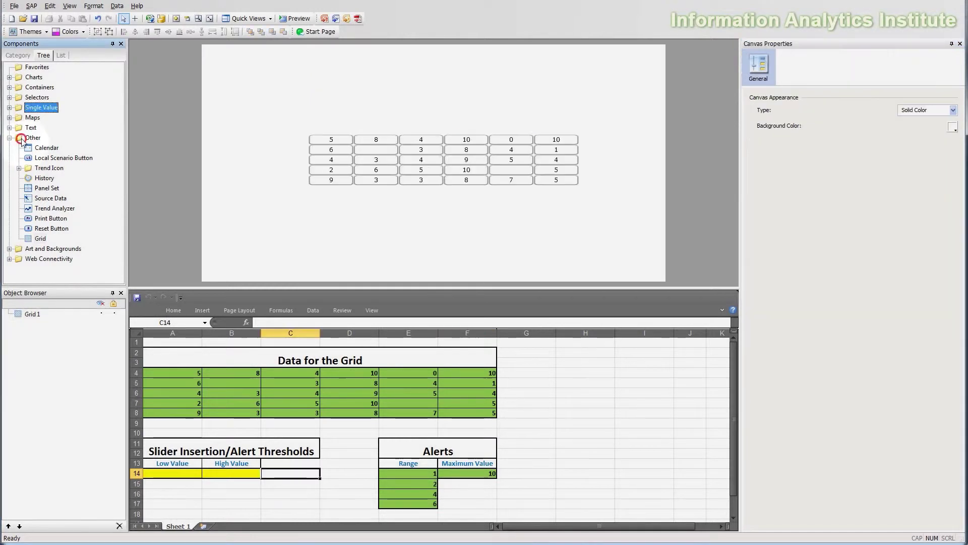
- Drag a Dual Slider from Single Value above the grid and widen it to the grid's width
{"action": "left_click", "coordinate": [656, 177]}
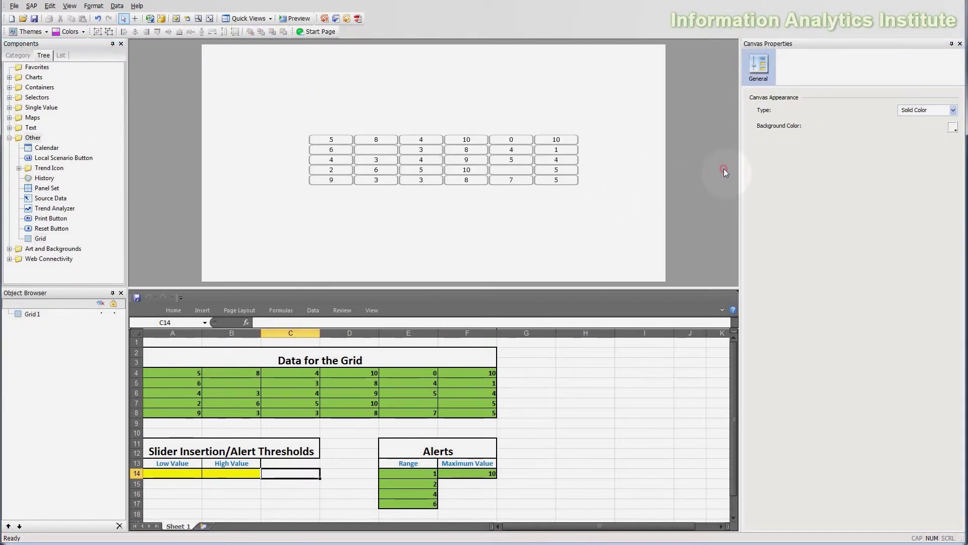
{"action": "left_click", "coordinate": [9, 138]}
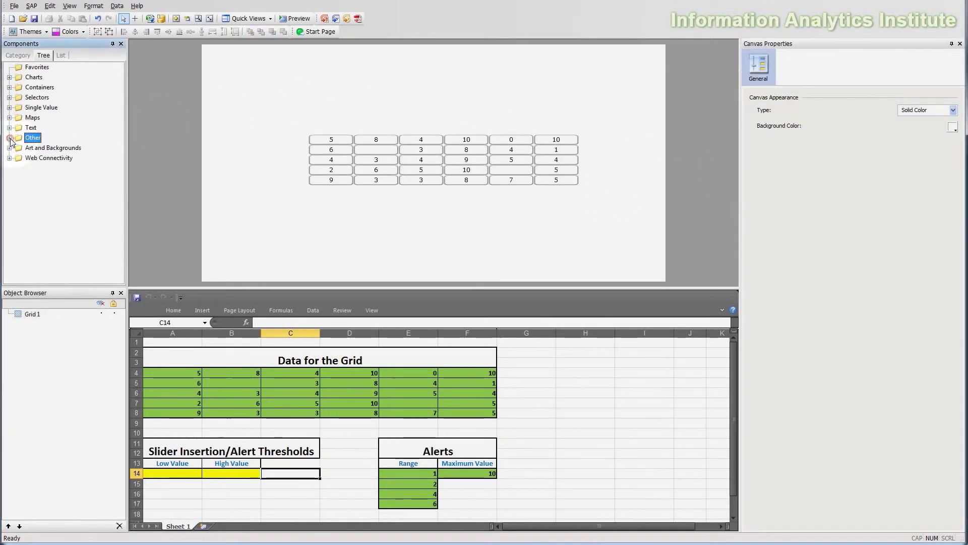
{"action": "left_click", "coordinate": [10, 107]}
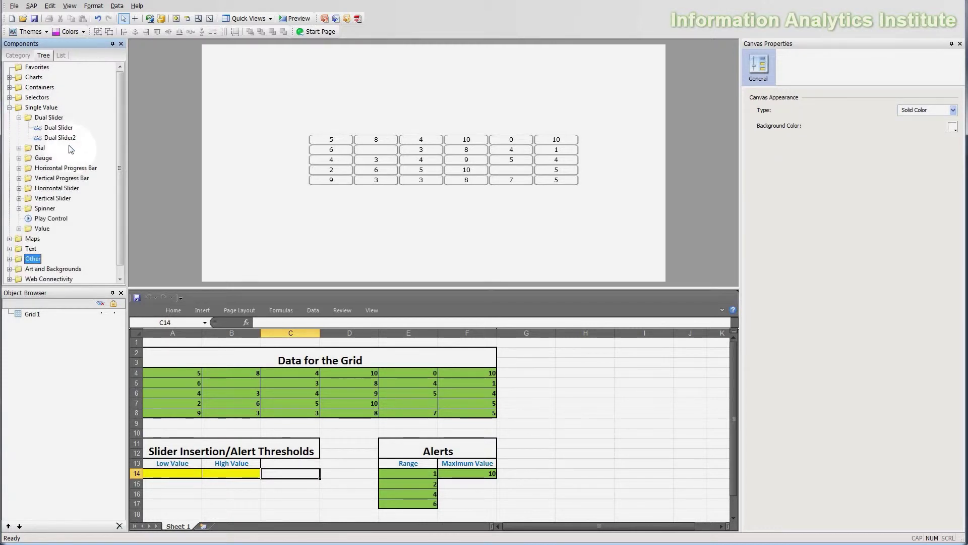
{"action": "left_click_drag", "start_coordinate": [59, 138], "coordinate": [306, 79]}
{"action": "left_click_drag", "start_coordinate": [403, 82], "coordinate": [606, 87]}
{"action": "left_click", "coordinate": [620, 97]}
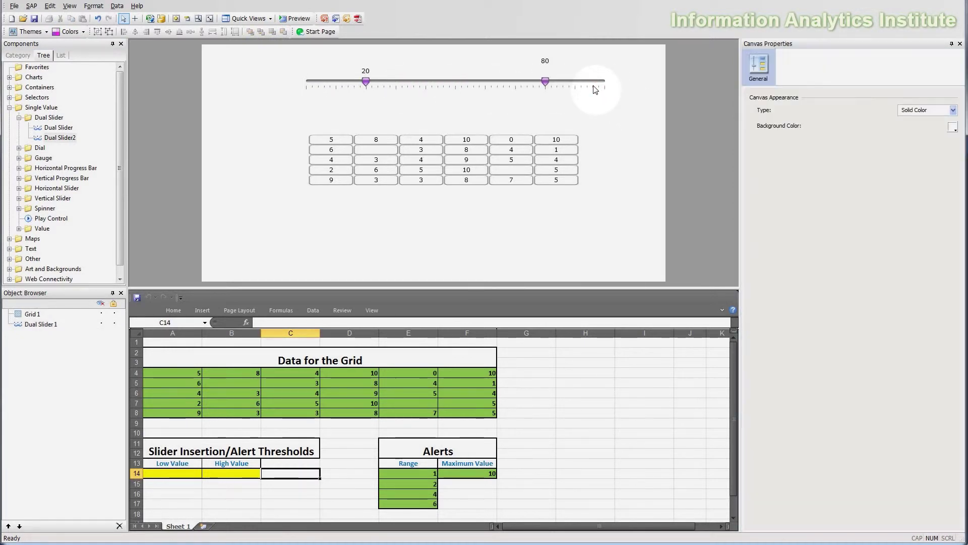
- Set Dual Slider 1's maximum limit to 10 and show its 0 and 10 limit labels
{"action": "left_click", "coordinate": [592, 83]}
{"action": "left_click", "coordinate": [924, 216]}
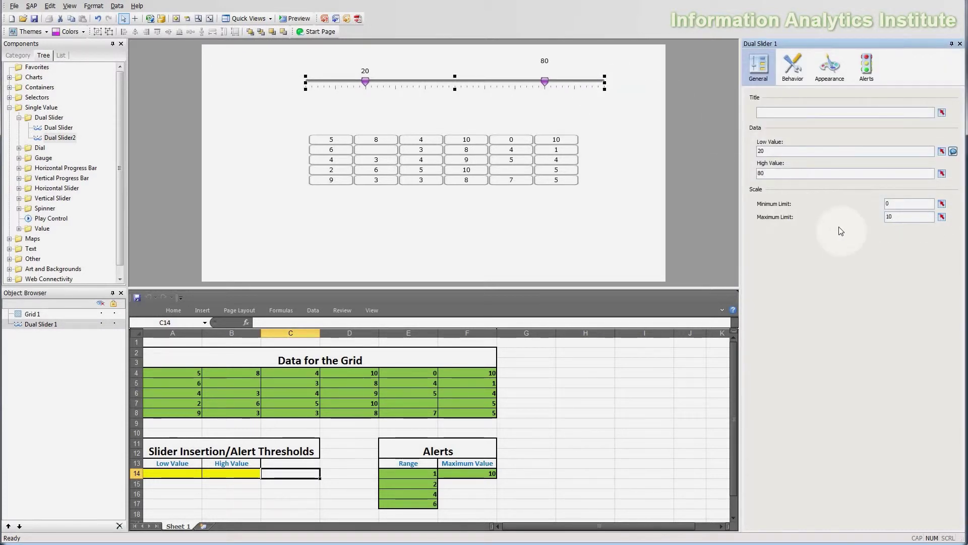
{"action": "left_click", "coordinate": [839, 87]}
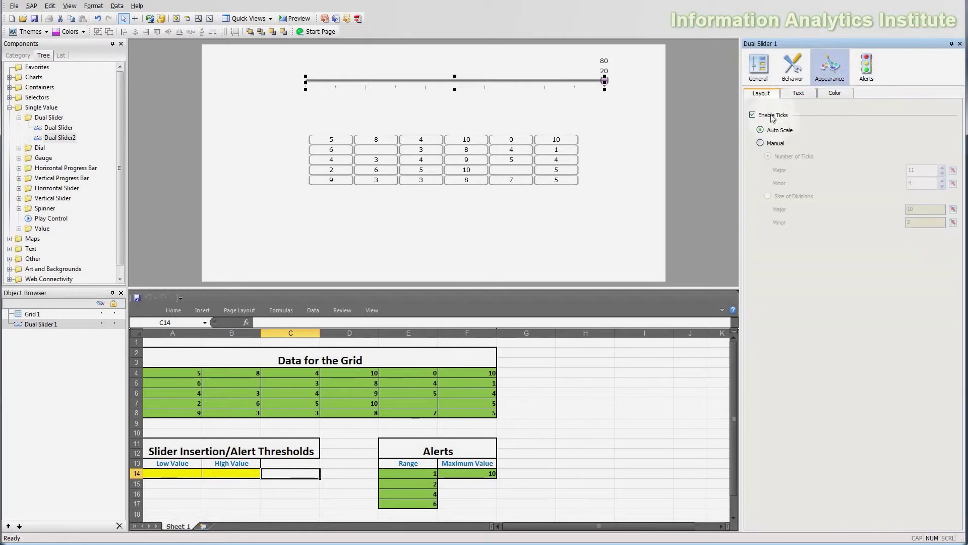
{"action": "left_click", "coordinate": [799, 91]}
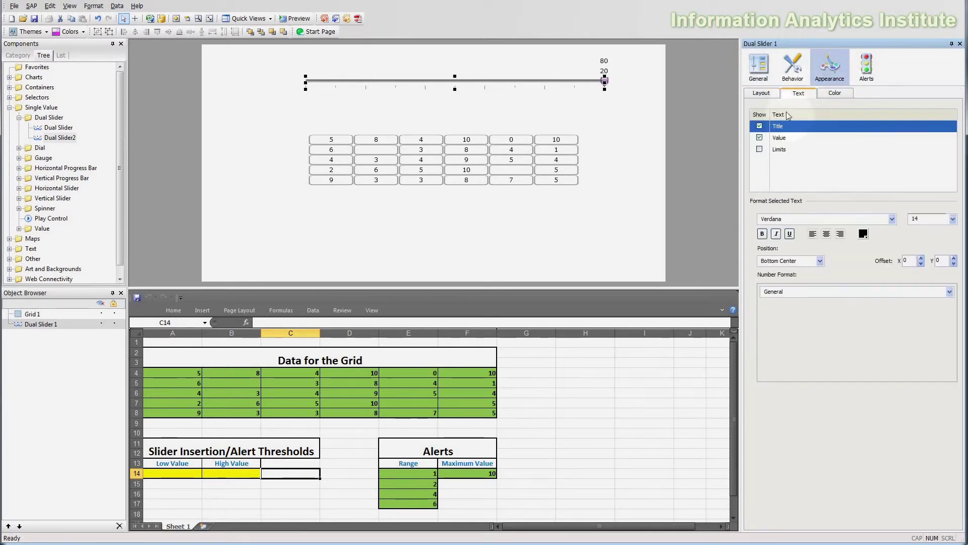
{"action": "left_click", "coordinate": [760, 149]}
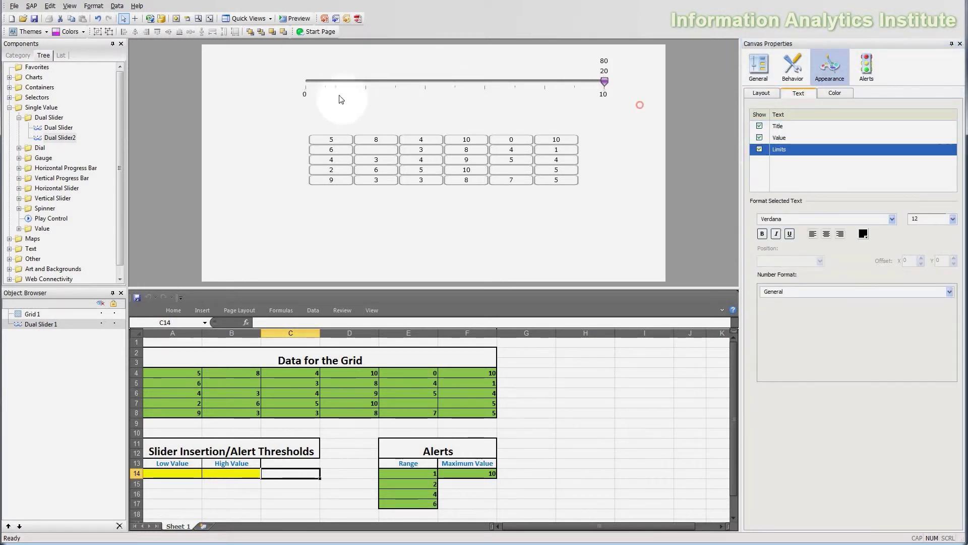
{"action": "left_click", "coordinate": [318, 101]}
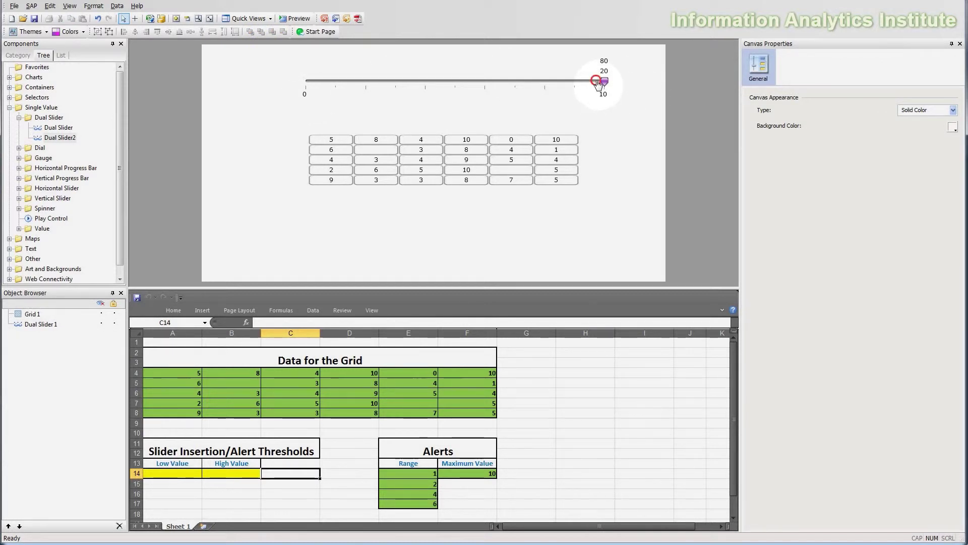
{"action": "left_click", "coordinate": [598, 84]}
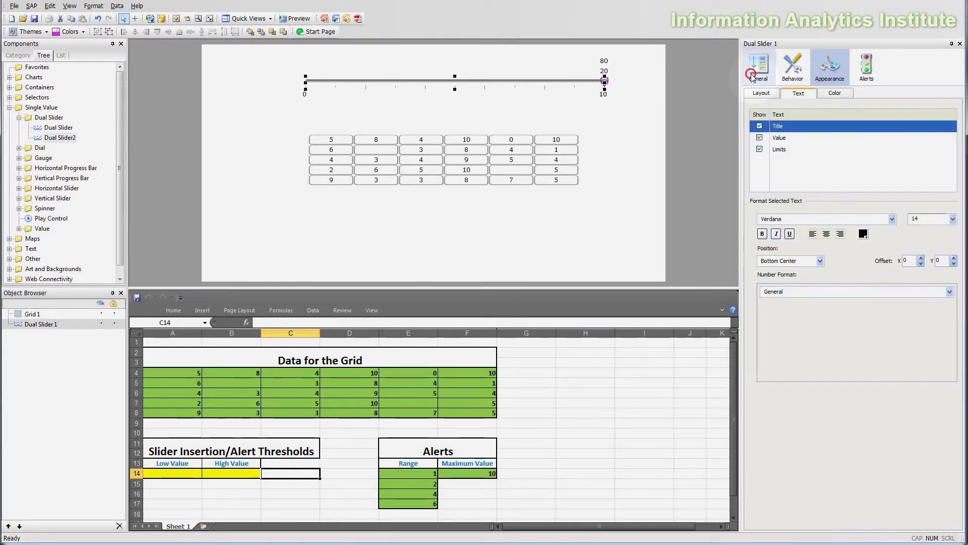
{"action": "left_click", "coordinate": [756, 70]}
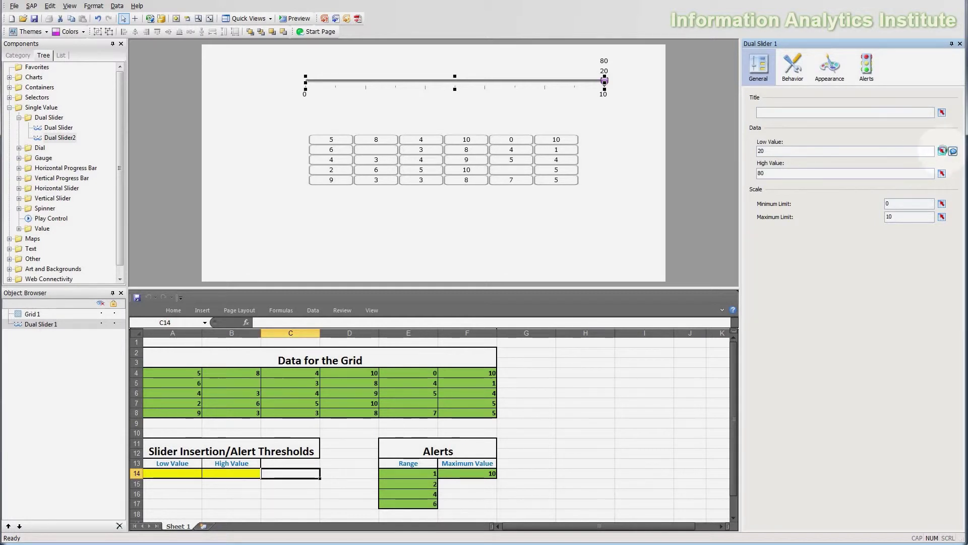
- Link Dual Slider 1's low value to cell A14 and its high value to cell B14
{"action": "left_click", "coordinate": [942, 151]}
{"action": "left_click", "coordinate": [192, 475]}
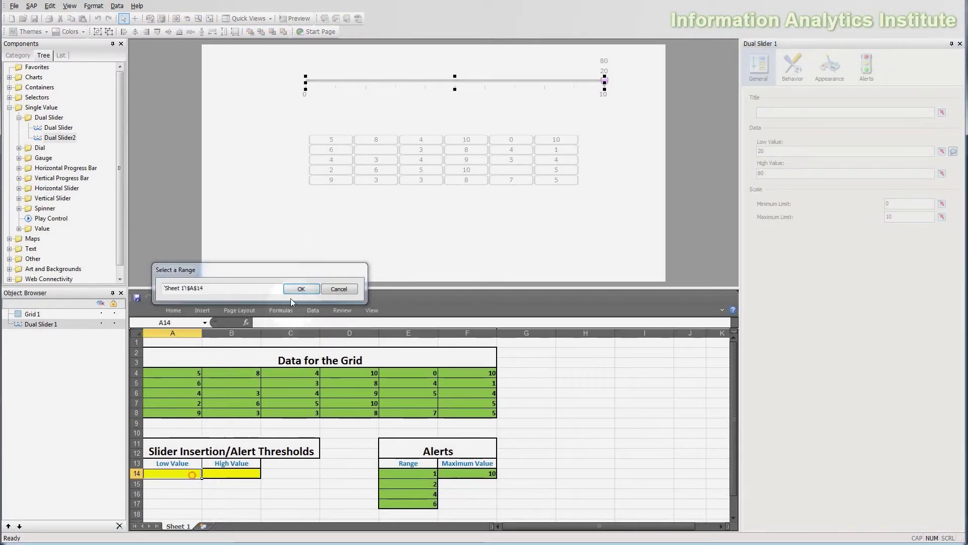
{"action": "left_click", "coordinate": [301, 289]}
{"action": "left_click", "coordinate": [942, 174]}
{"action": "left_click", "coordinate": [232, 474]}
{"action": "left_click", "coordinate": [305, 288]}
{"action": "left_click", "coordinate": [290, 482]}
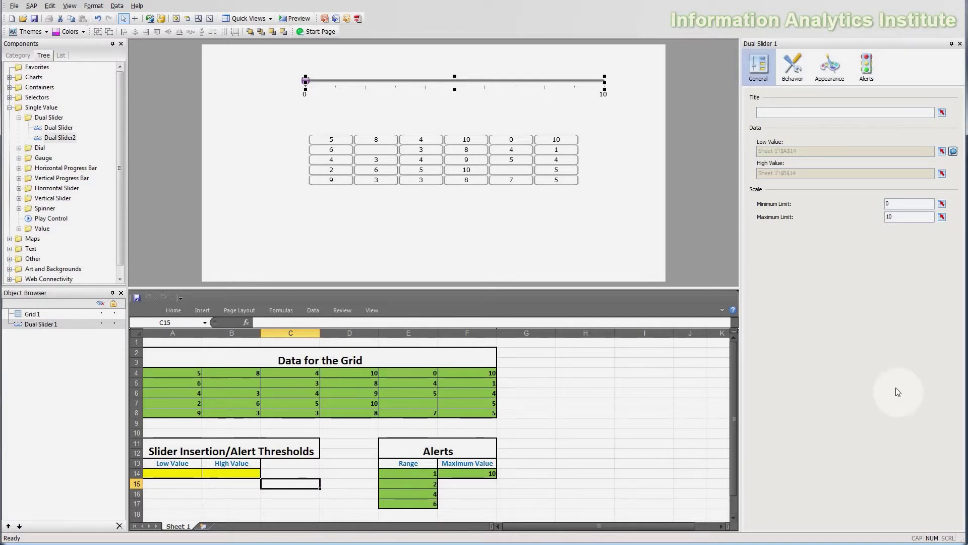
- Enter 3 in cell A14 and 7 in cell B14
{"action": "left_click", "coordinate": [196, 471]}
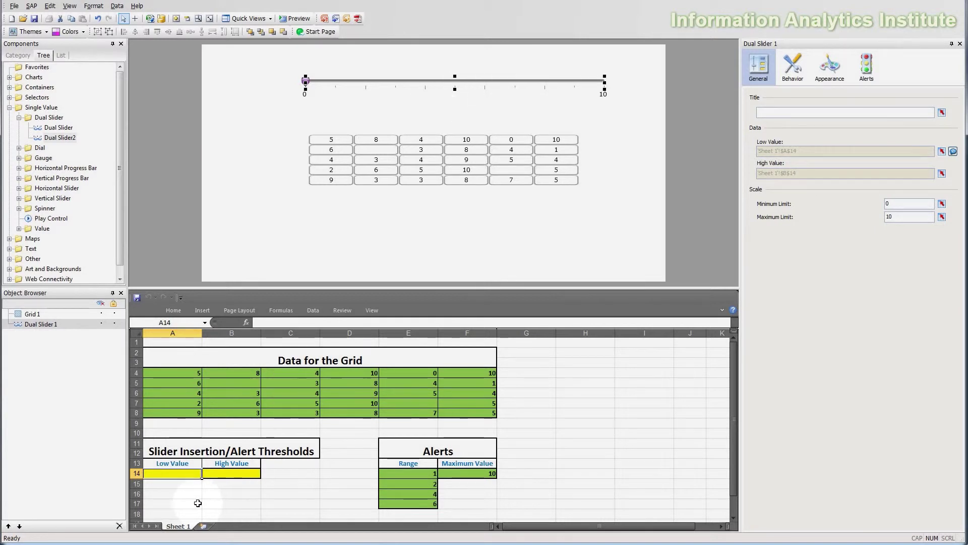
{"action": "type", "text": "3"}
{"action": "key", "text": "Return"}
{"action": "left_click", "coordinate": [243, 470]}
{"action": "type", "text": "7"}
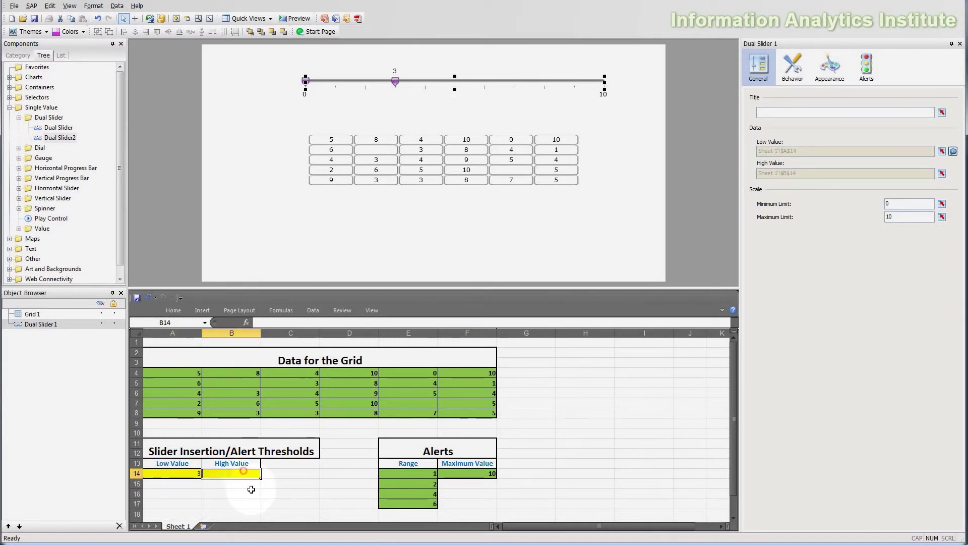
{"action": "left_click", "coordinate": [251, 492]}
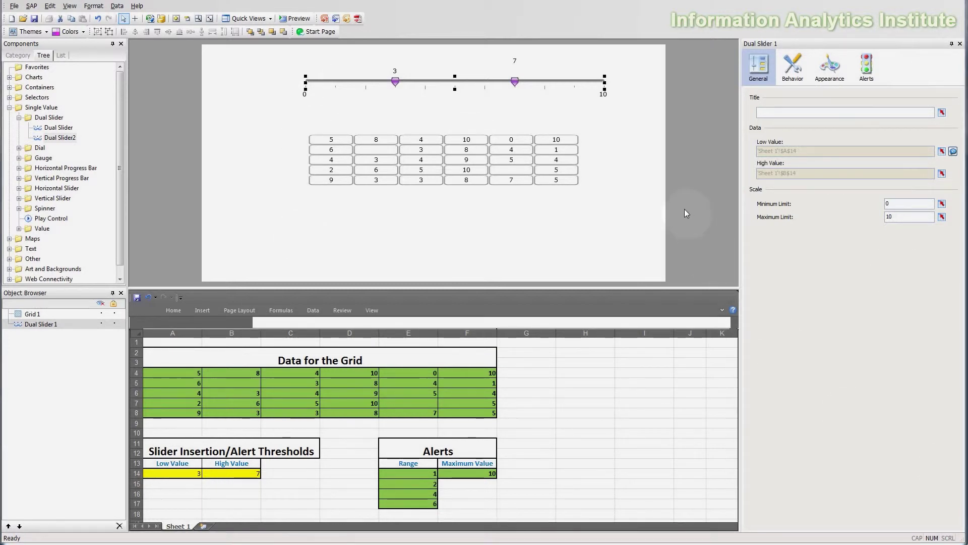
- Enable Grid 1 alerts by value with thresholds from range A14:B14 and high values good
{"action": "left_click", "coordinate": [556, 146]}
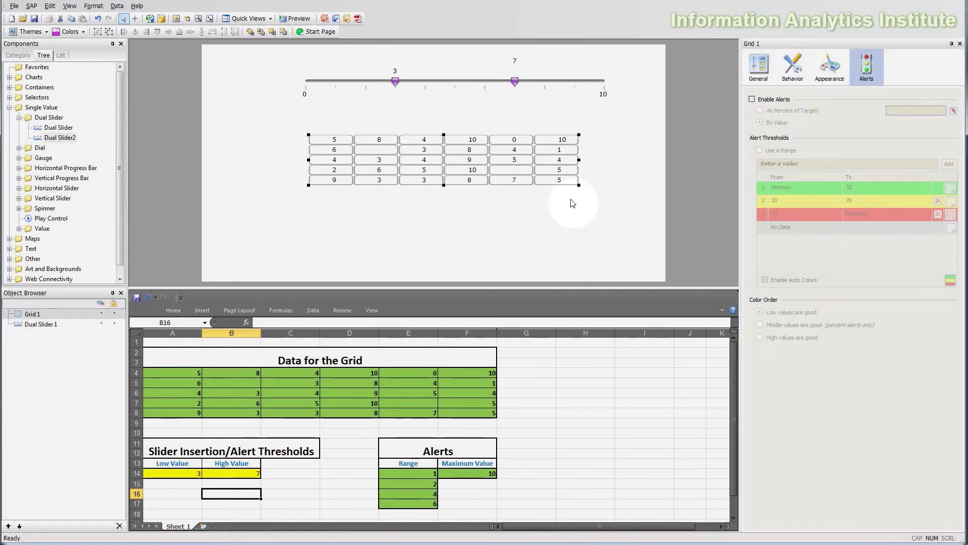
{"action": "left_click", "coordinate": [766, 101]}
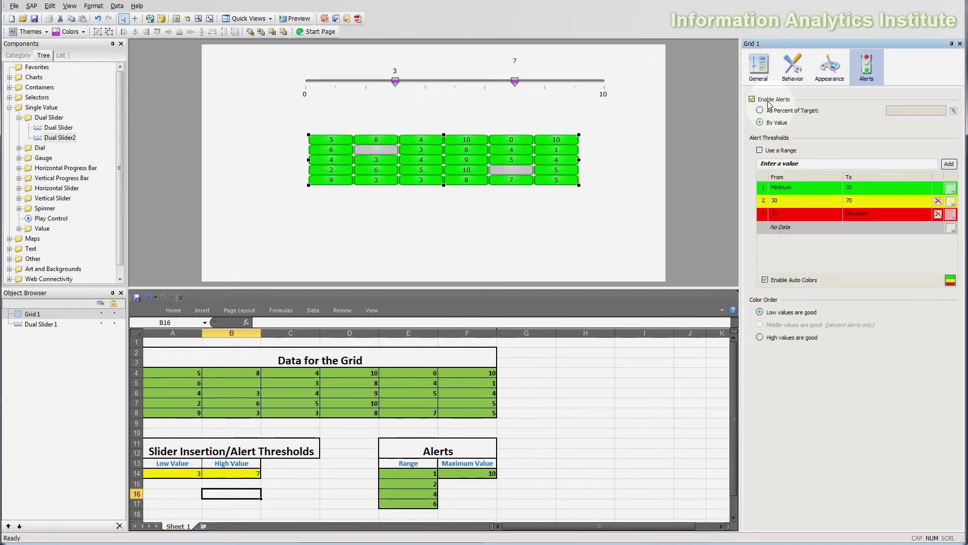
{"action": "left_click", "coordinate": [760, 122]}
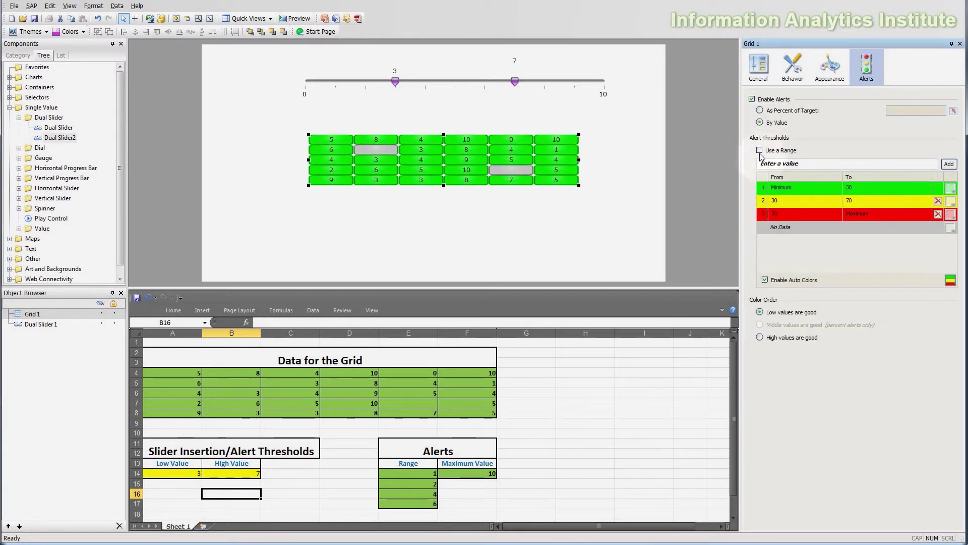
{"action": "left_click", "coordinate": [760, 150]}
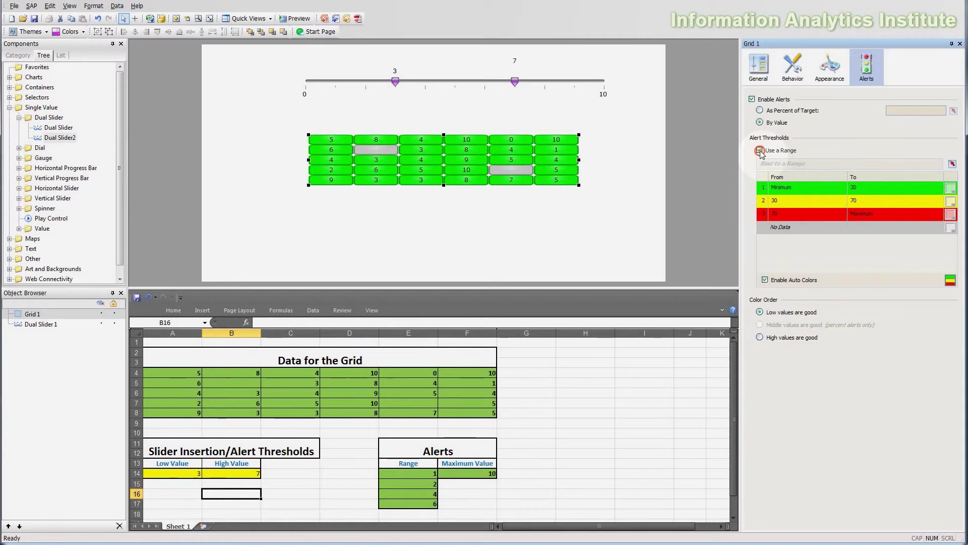
{"action": "left_click", "coordinate": [952, 164]}
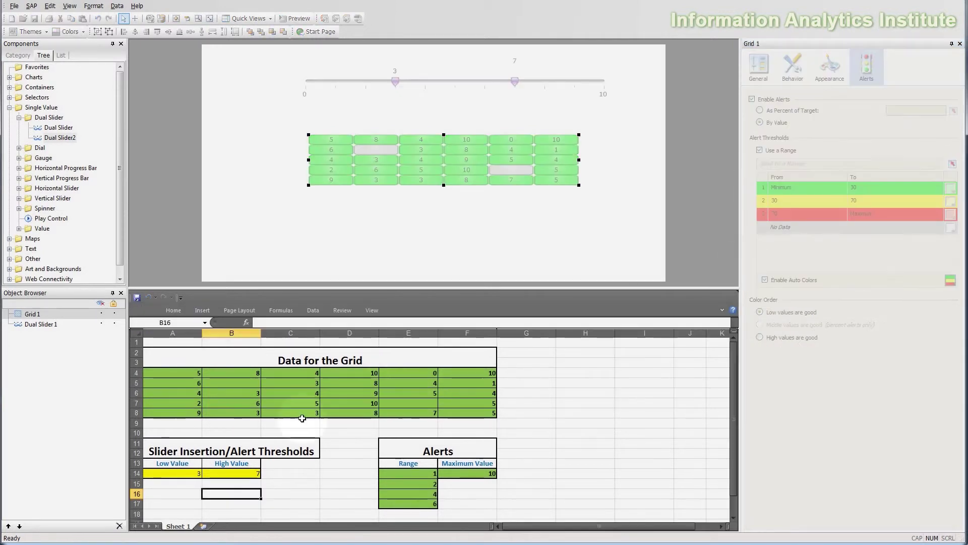
{"action": "left_click_drag", "start_coordinate": [188, 474], "coordinate": [207, 474]}
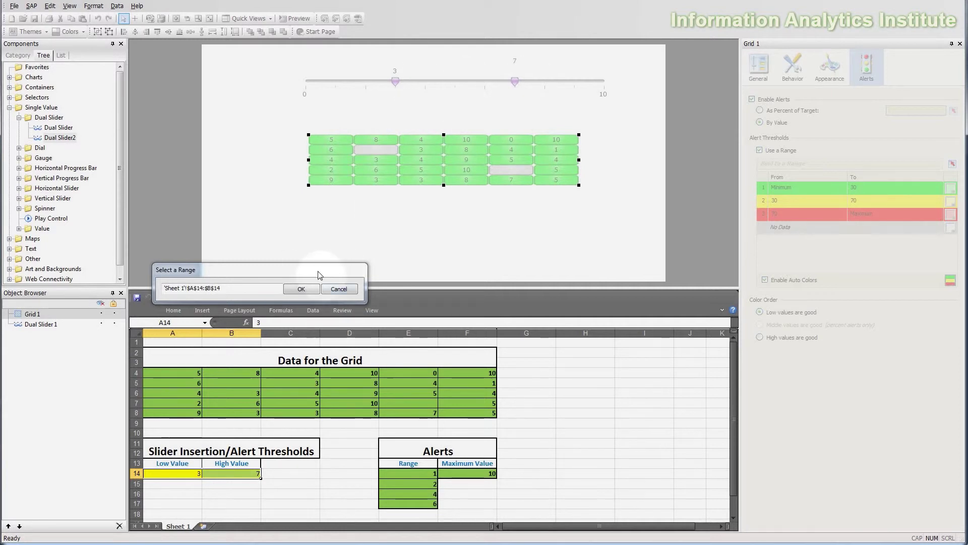
{"action": "left_click", "coordinate": [301, 289]}
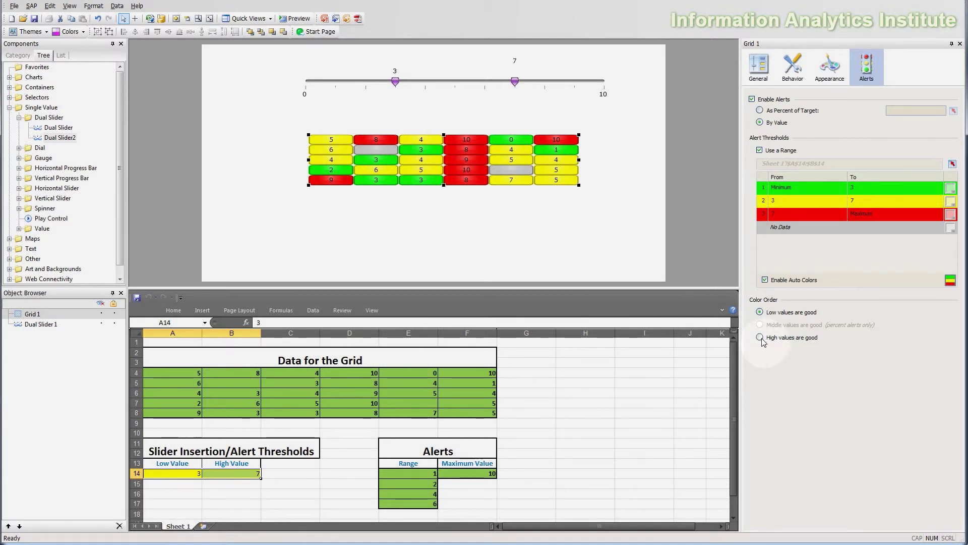
{"action": "left_click", "coordinate": [761, 339]}
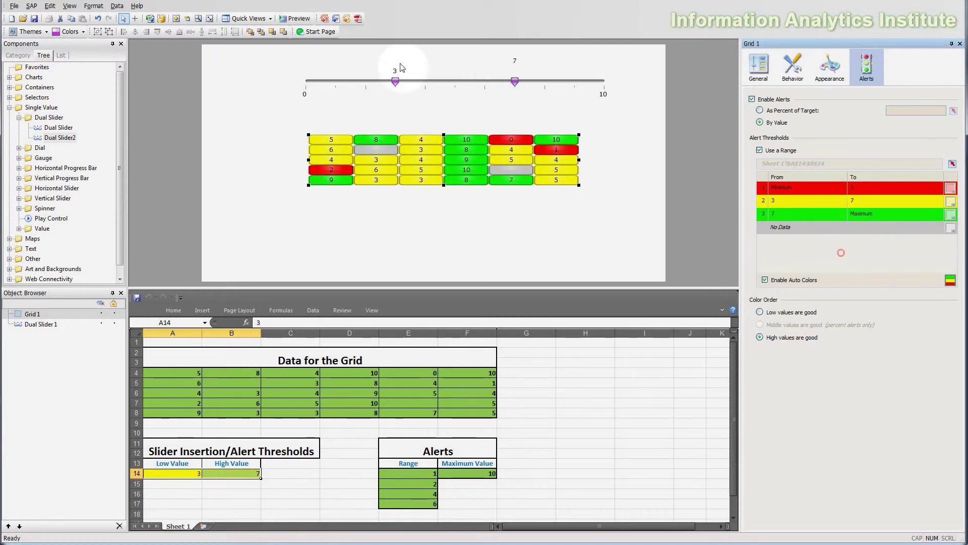
- Preview the dashboard and drag the low threshold to 5 and 4, leaving the high threshold at 7
{"action": "left_click", "coordinate": [302, 21]}
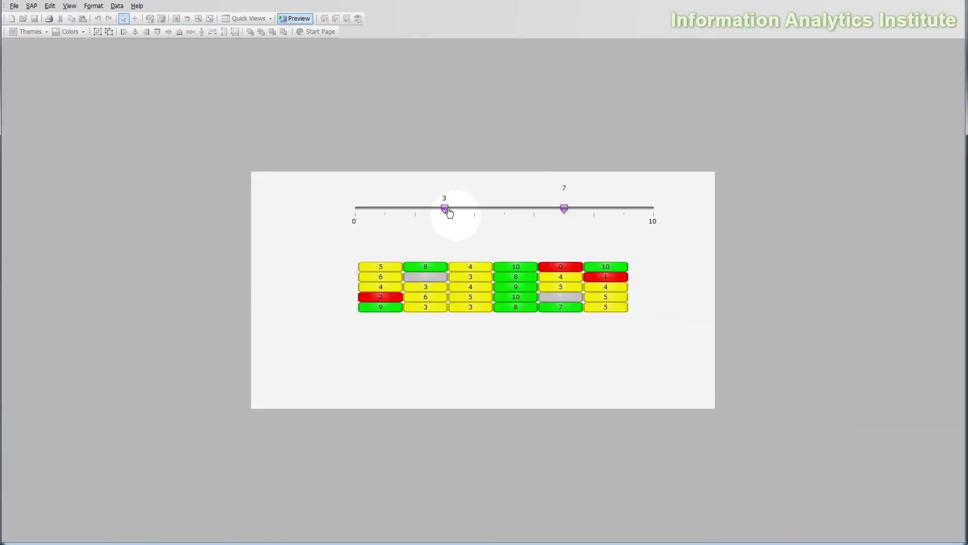
{"action": "left_click", "coordinate": [483, 207]}
{"action": "left_click_drag", "start_coordinate": [444, 208], "coordinate": [505, 208]}
{"action": "mouse_move", "coordinate": [563, 208]}
{"action": "left_mouse_down"}
{"action": "mouse_move", "coordinate": [624, 208]}
{"action": "mouse_move", "coordinate": [564, 208]}
{"action": "left_mouse_up"}
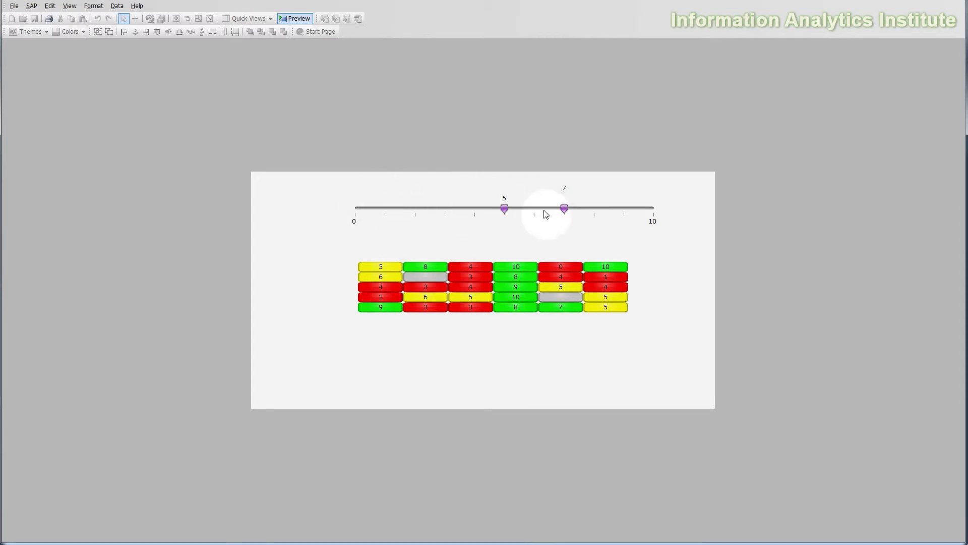
{"action": "left_click_drag", "start_coordinate": [505, 209], "coordinate": [475, 209]}
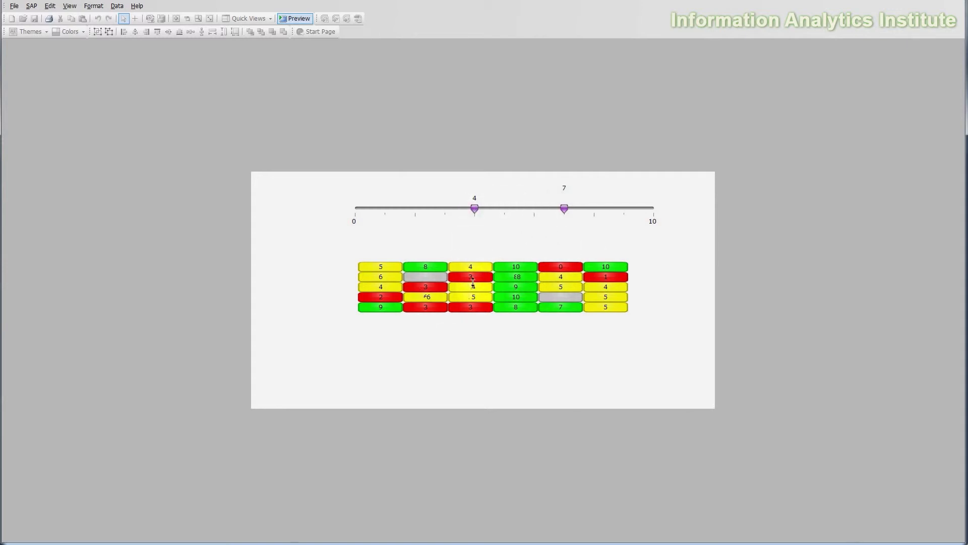
- Reset the low threshold to 3, retest it at 5 and 4, then exit the preview
{"action": "left_click", "coordinate": [474, 209]}
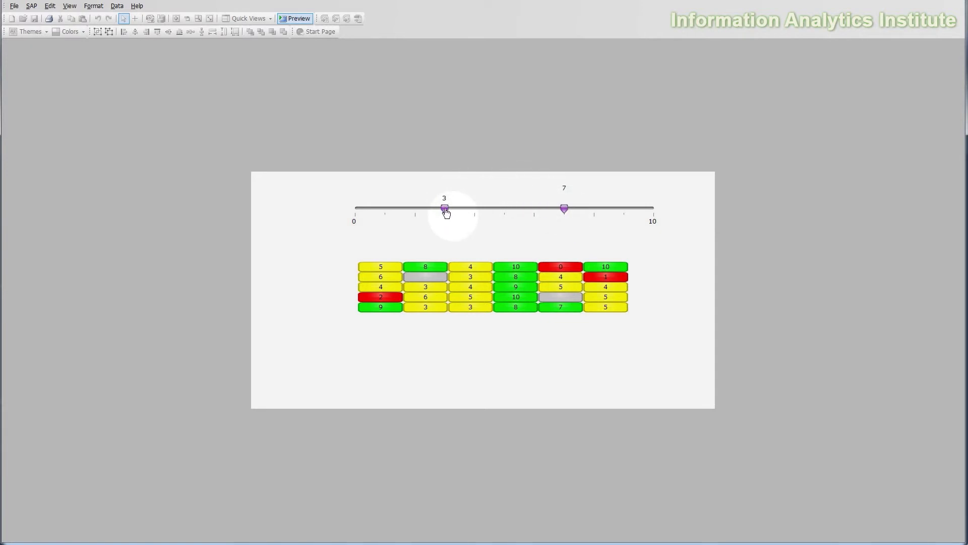
{"action": "left_click_drag", "start_coordinate": [445, 209], "coordinate": [505, 209]}
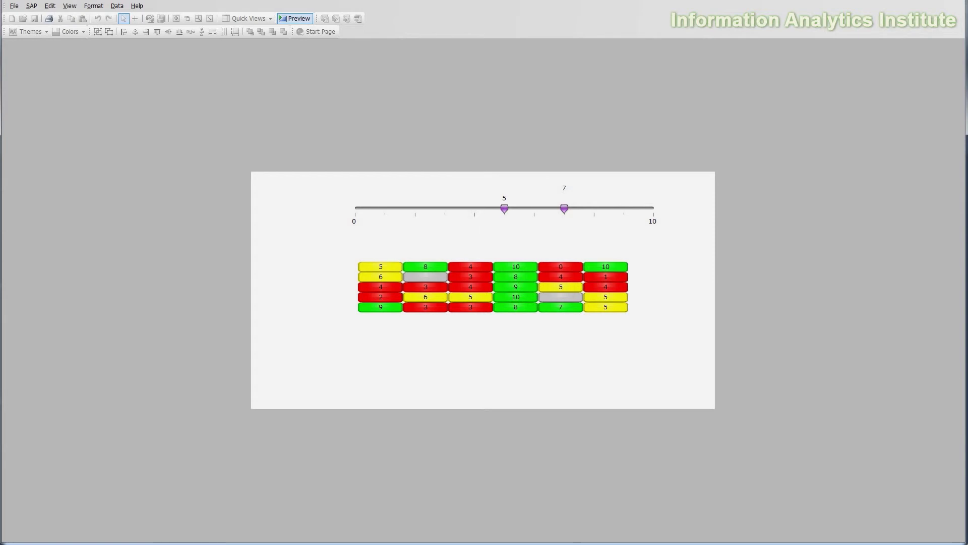
{"action": "left_click", "coordinate": [784, 295]}
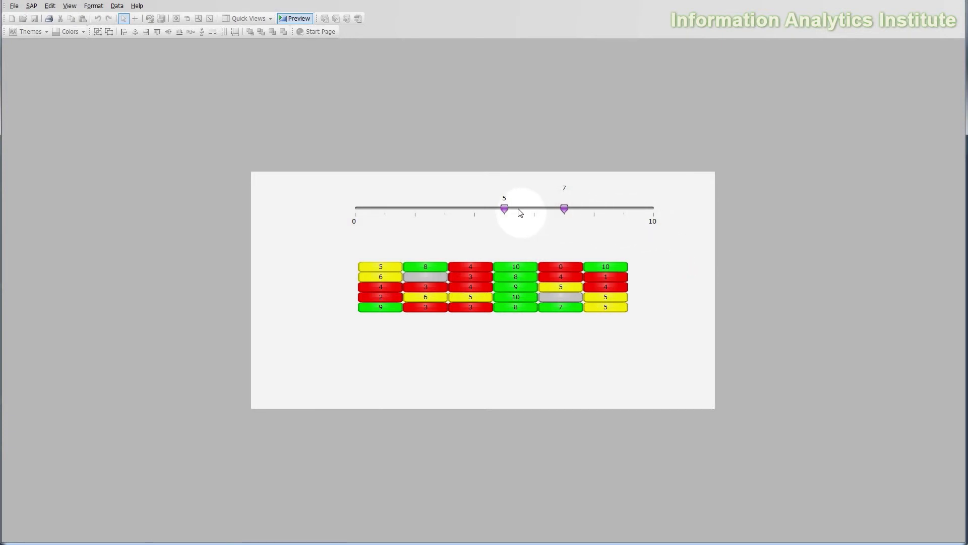
{"action": "left_click_drag", "start_coordinate": [505, 208], "coordinate": [490, 213]}
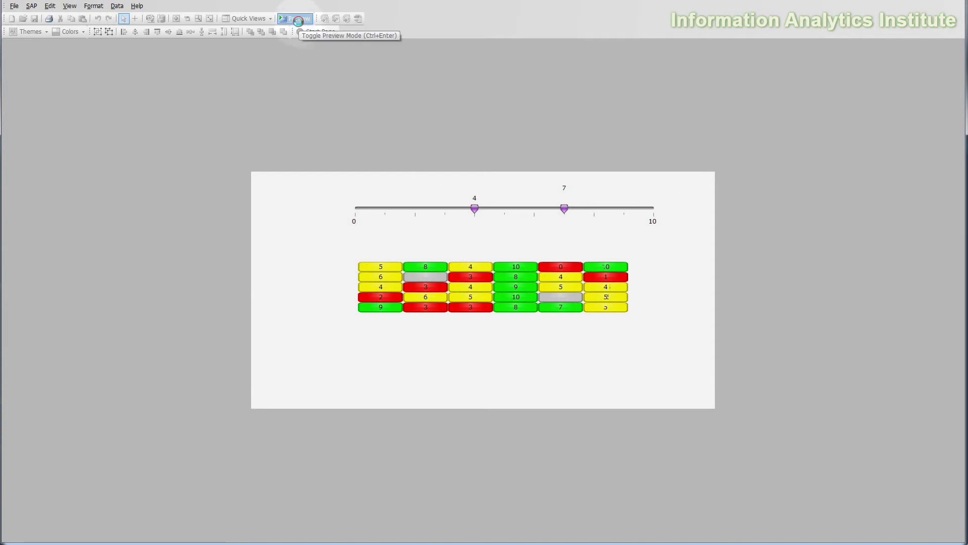
{"action": "left_click", "coordinate": [299, 20]}
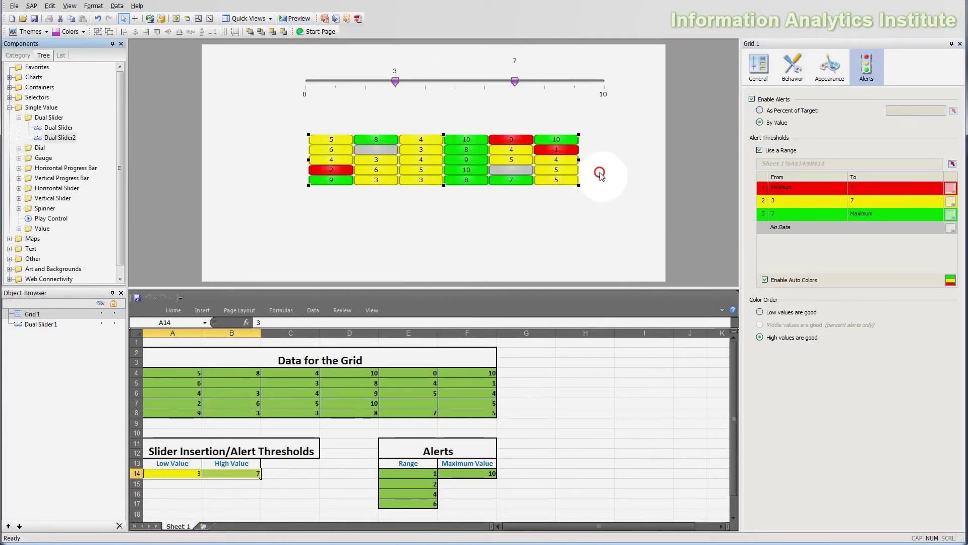
- Enable By Value alerts on Dual Slider 1
{"action": "left_click", "coordinate": [600, 174]}
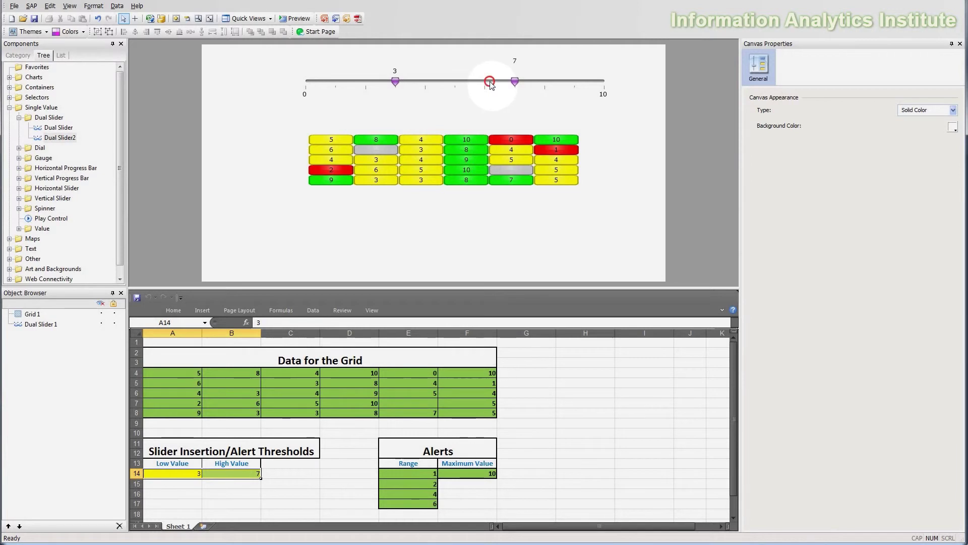
{"action": "left_click", "coordinate": [491, 82]}
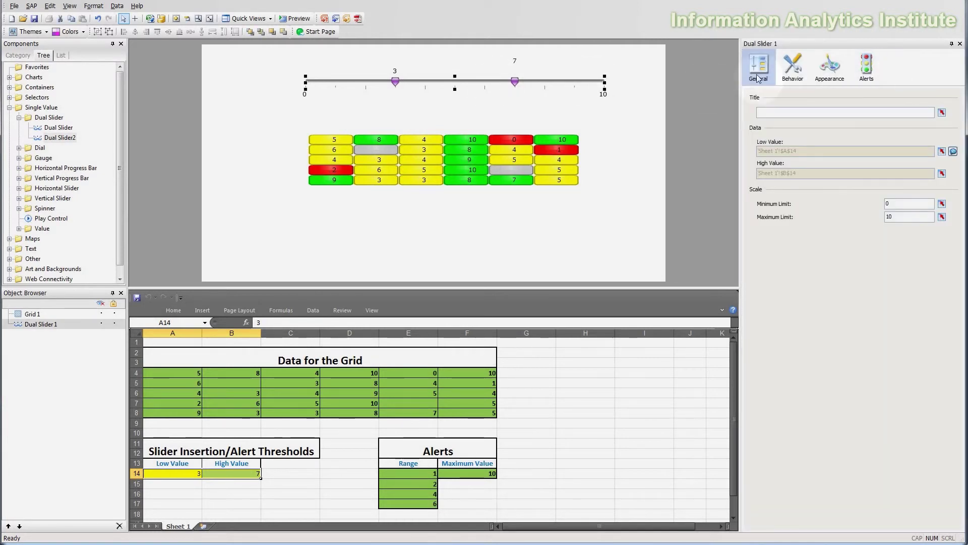
{"action": "left_click", "coordinate": [866, 65]}
{"action": "left_click", "coordinate": [786, 100]}
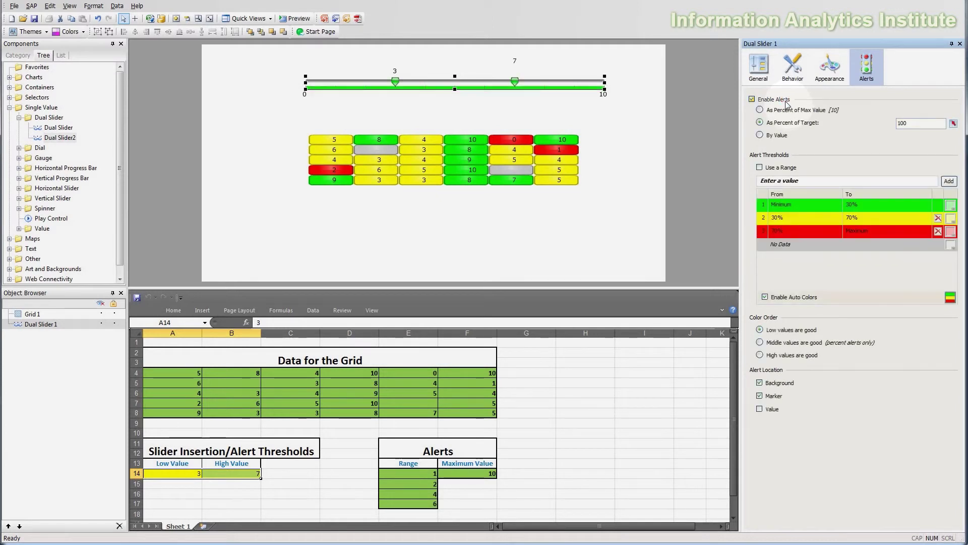
{"action": "left_click", "coordinate": [774, 136]}
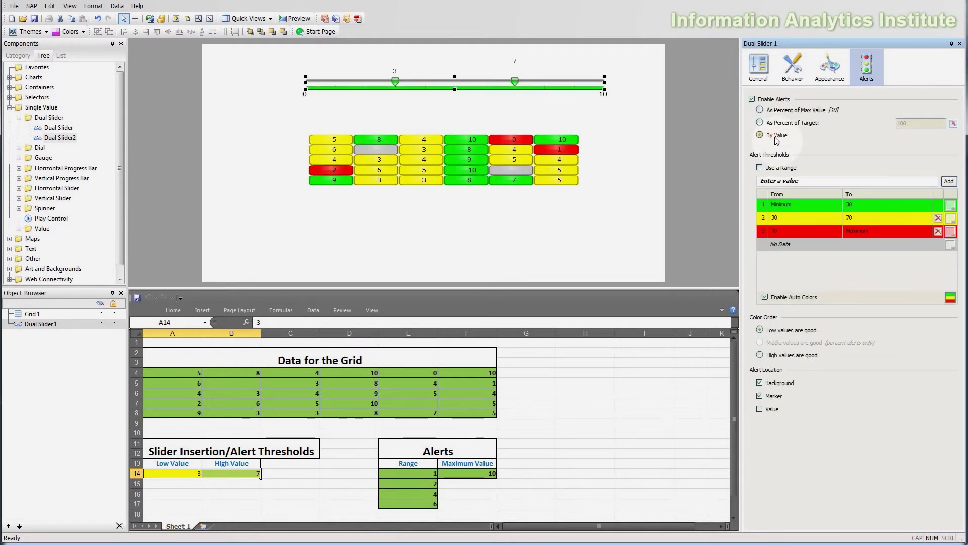
- Bind the slider's alert range to A14:B14 and set High values are good
{"action": "left_click", "coordinate": [760, 168]}
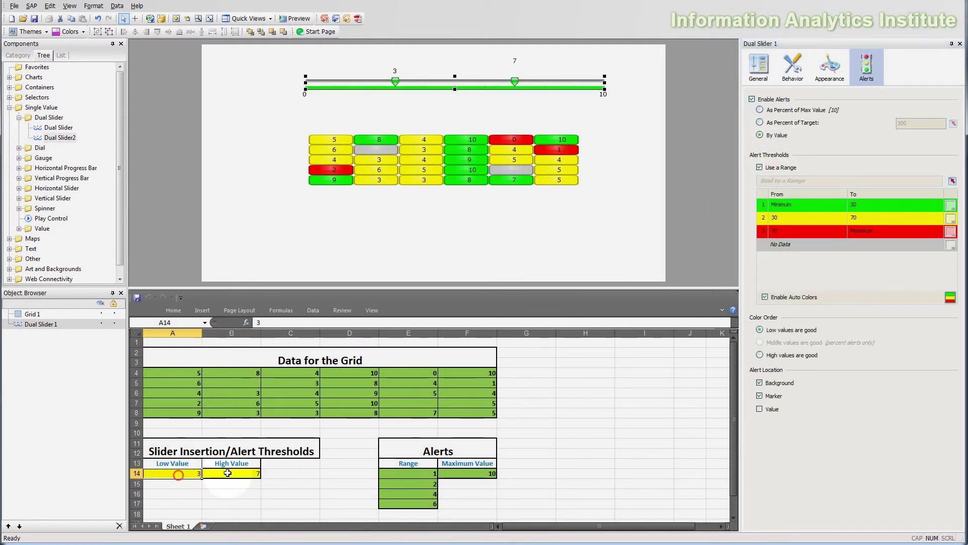
{"action": "left_click", "coordinate": [952, 181]}
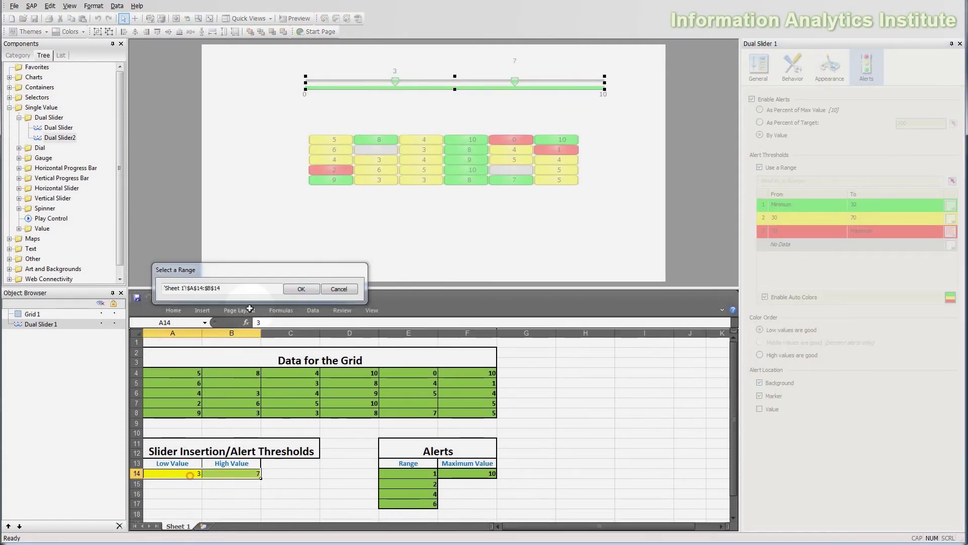
{"action": "left_click_drag", "start_coordinate": [313, 268], "coordinate": [386, 321]}
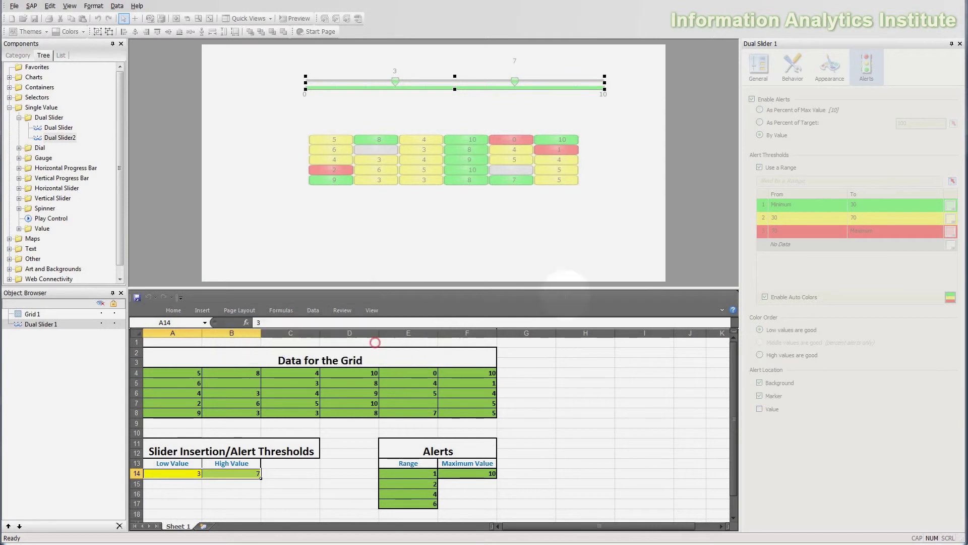
{"action": "left_click", "coordinate": [374, 341]}
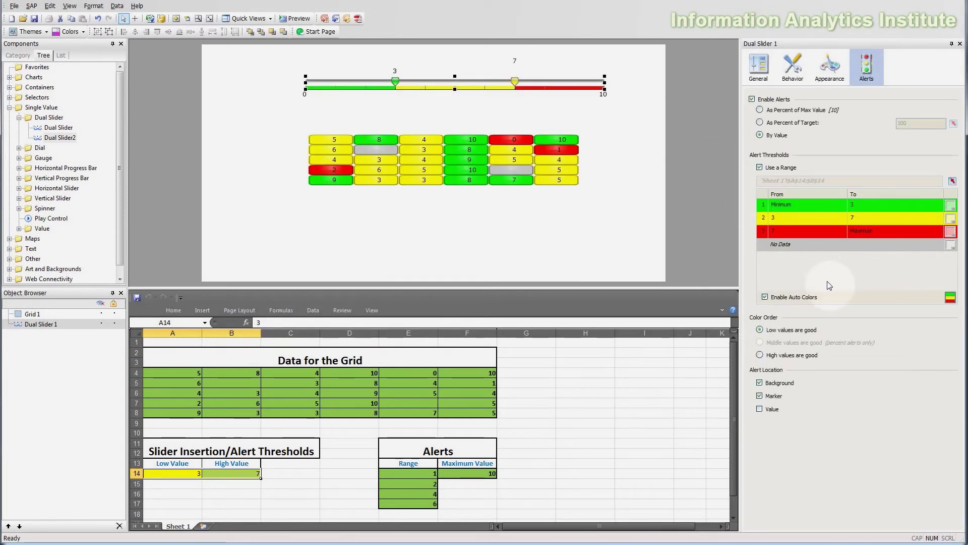
{"action": "left_click", "coordinate": [789, 357]}
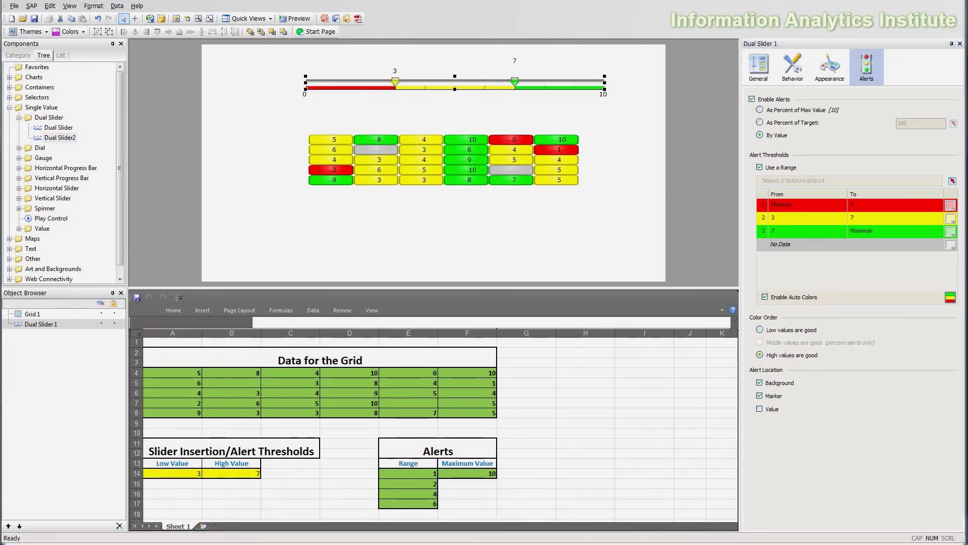
- Preview the dashboard and move the slider thresholds to 4 and 9 to check the track and grid colours
{"action": "left_click", "coordinate": [299, 19]}
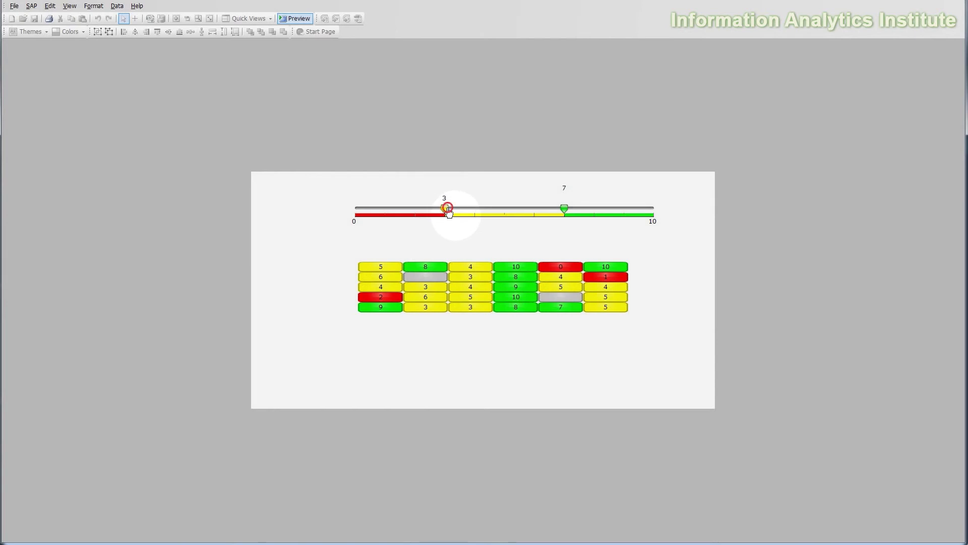
{"action": "left_click_drag", "start_coordinate": [449, 212], "coordinate": [472, 212]}
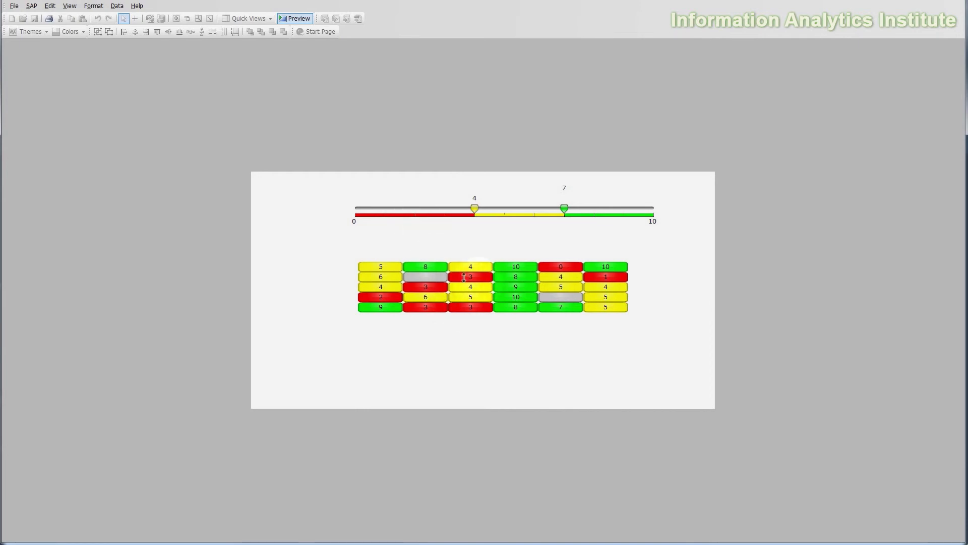
{"action": "left_click_drag", "start_coordinate": [567, 212], "coordinate": [615, 212]}
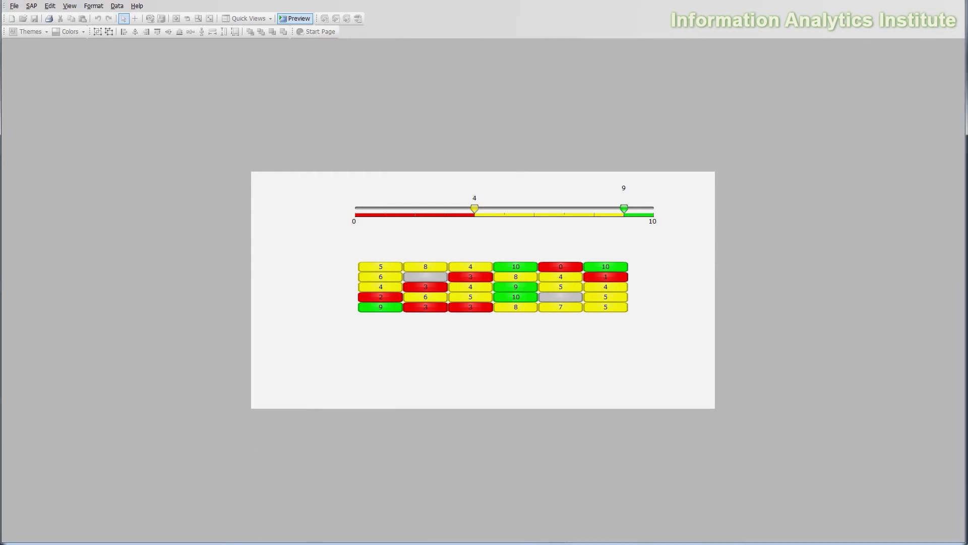
- Switch to the Client Survey Alerts dashboard in Internet Explorer and leave the lower threshold at 3
{"action": "mouse_move", "coordinate": [314, 543]}
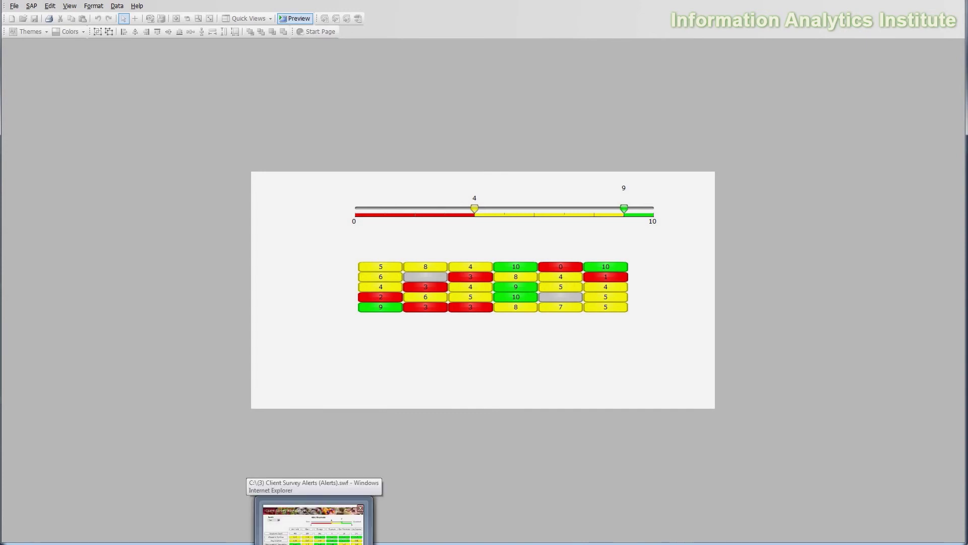
{"action": "left_click", "coordinate": [313, 524]}
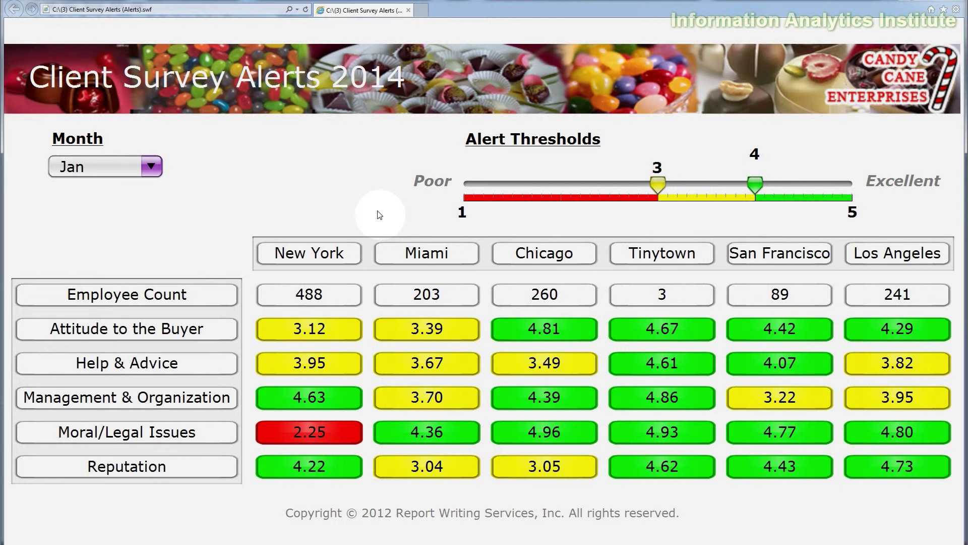
{"action": "left_click", "coordinate": [658, 184]}
{"action": "mouse_move", "coordinate": [658, 184]}
{"action": "left_mouse_down"}
{"action": "mouse_move", "coordinate": [622, 183]}
{"action": "mouse_move", "coordinate": [657, 183]}
{"action": "left_mouse_up"}
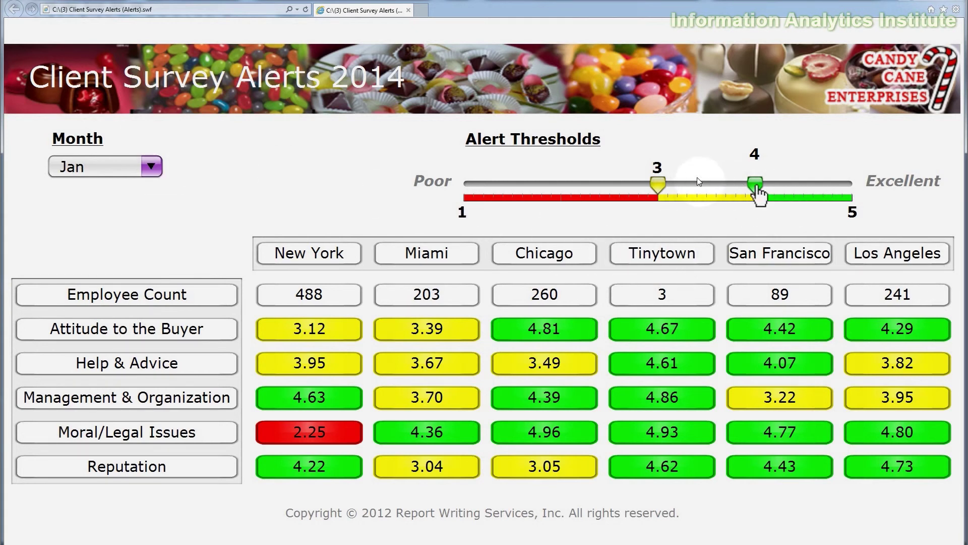
- Select Feb, then Jan, then Feb again in the Month dropdown
{"action": "left_click", "coordinate": [150, 168]}
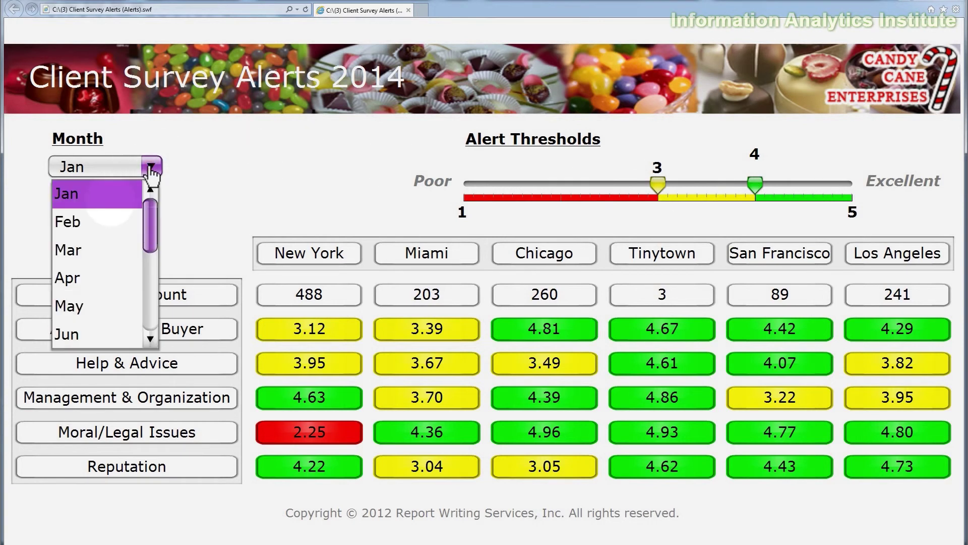
{"action": "left_click", "coordinate": [107, 230]}
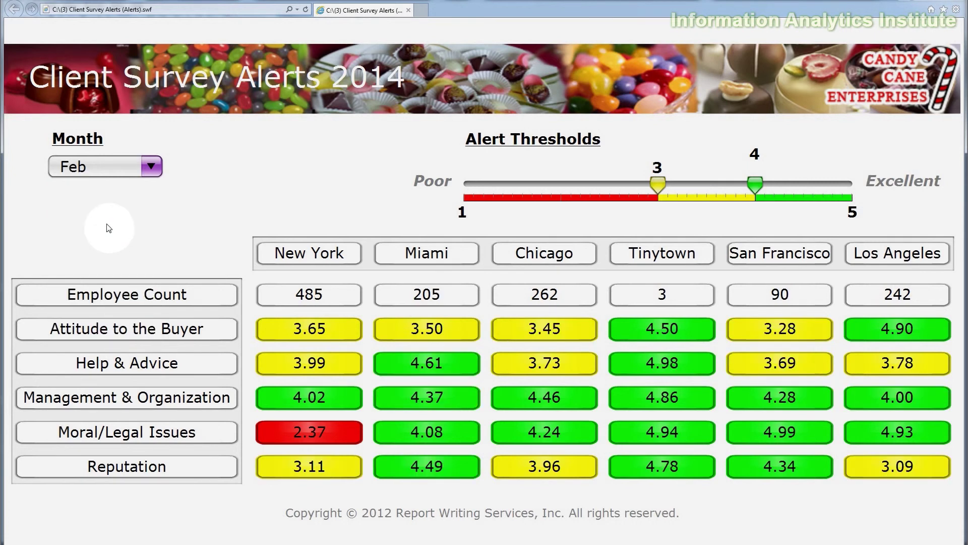
{"action": "left_click", "coordinate": [113, 173]}
{"action": "left_click", "coordinate": [102, 195]}
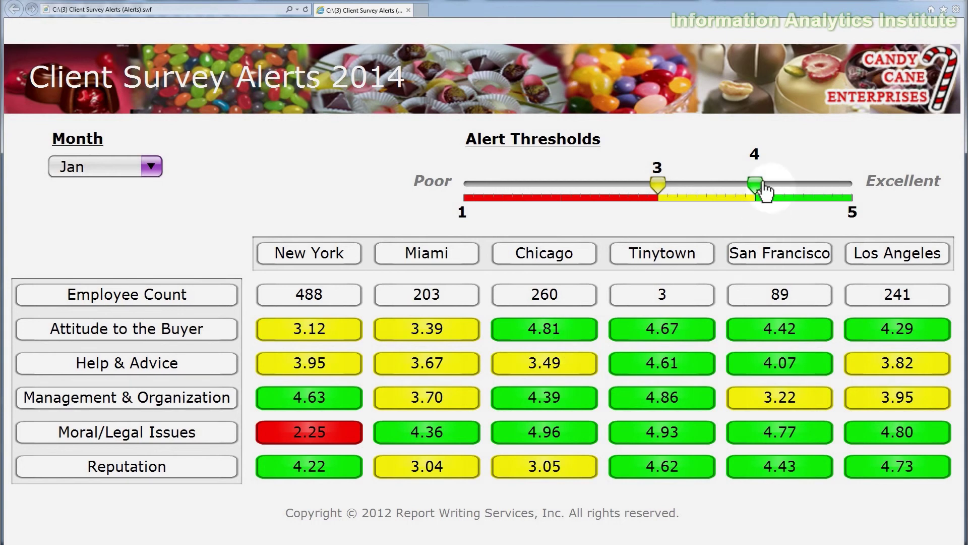
{"action": "left_click", "coordinate": [157, 171]}
{"action": "left_click", "coordinate": [103, 223]}
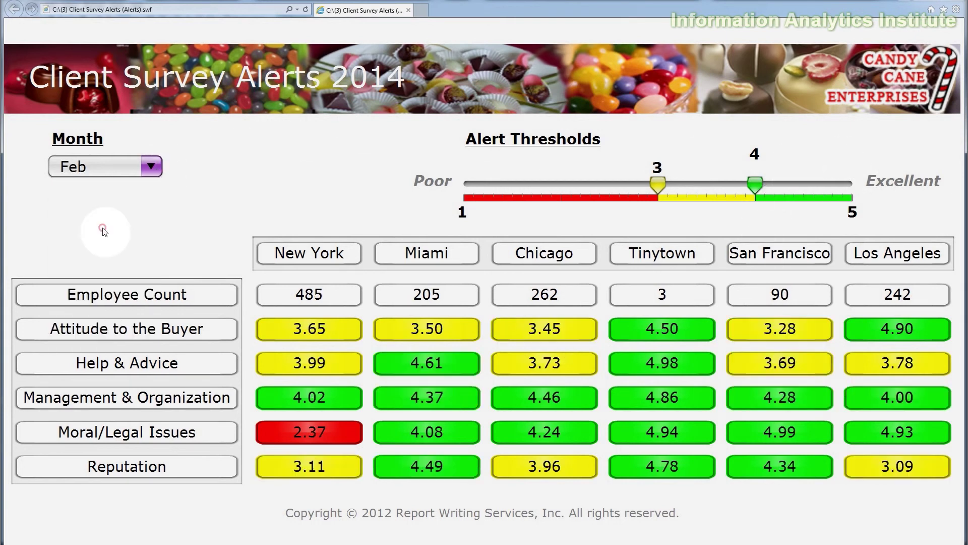